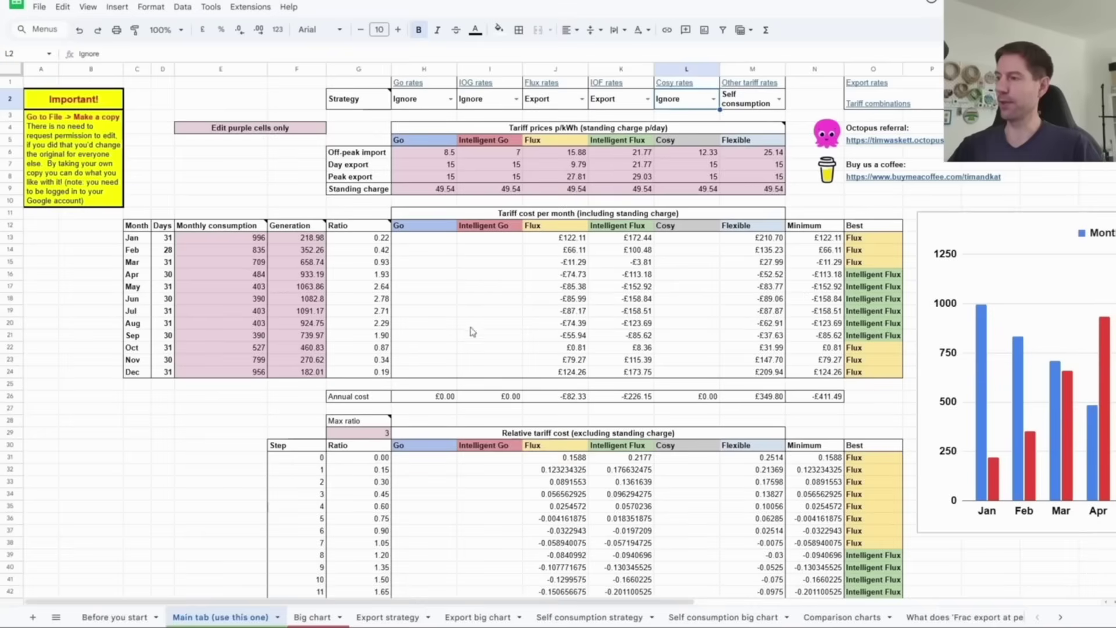
Step: Switch to the Octopus Agile Portal's historical price chart for 01/07/2024–30/06/2025
left_click(313, 618)
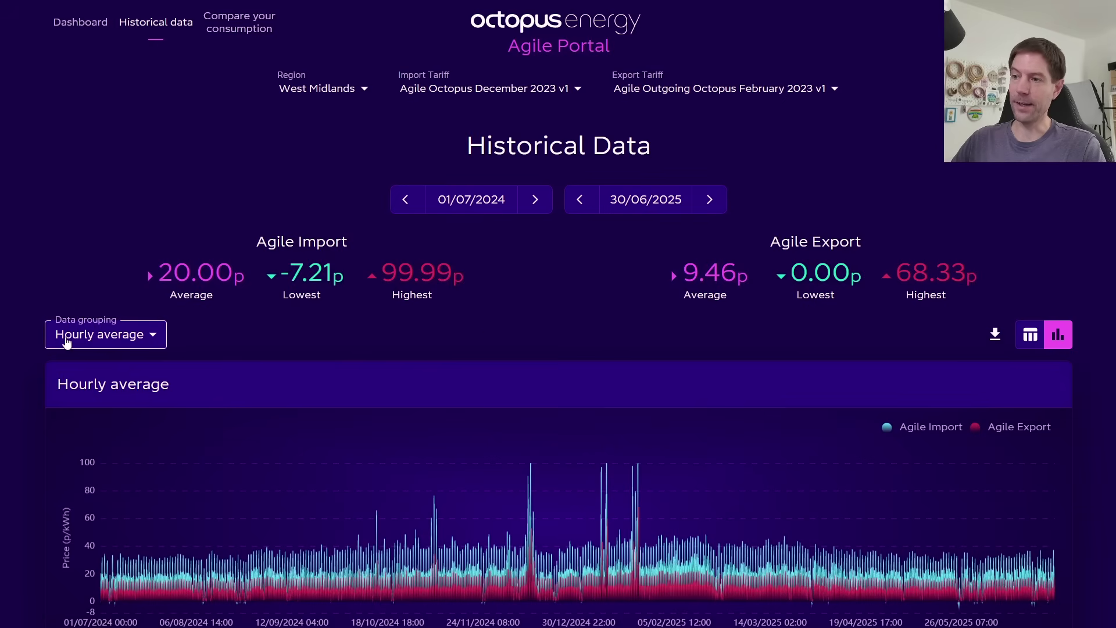
left_click(151, 342)
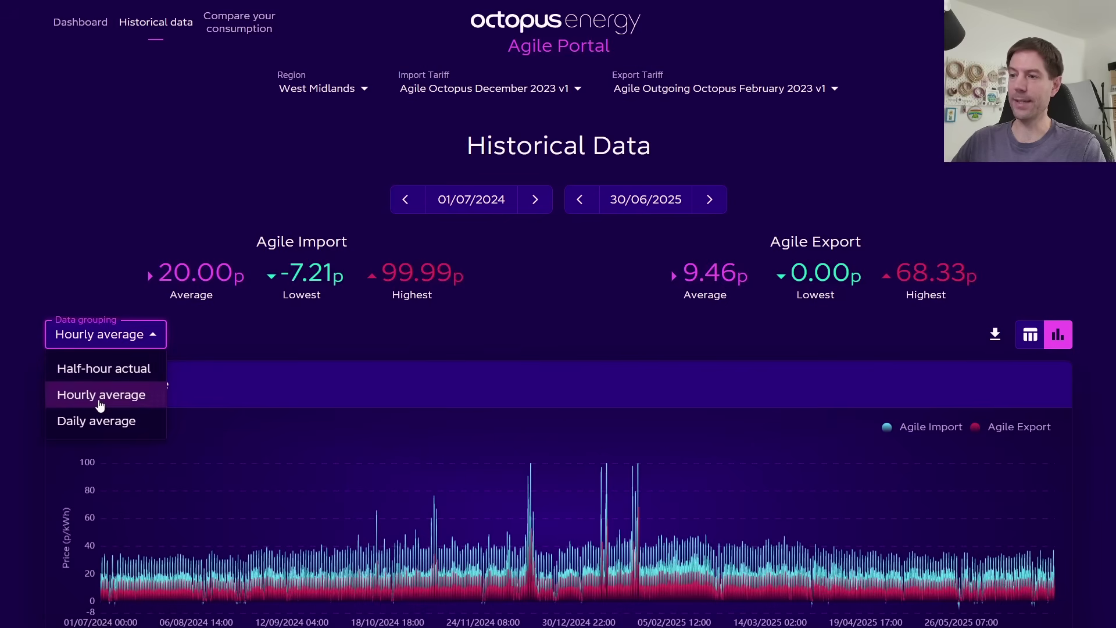
left_click(247, 339)
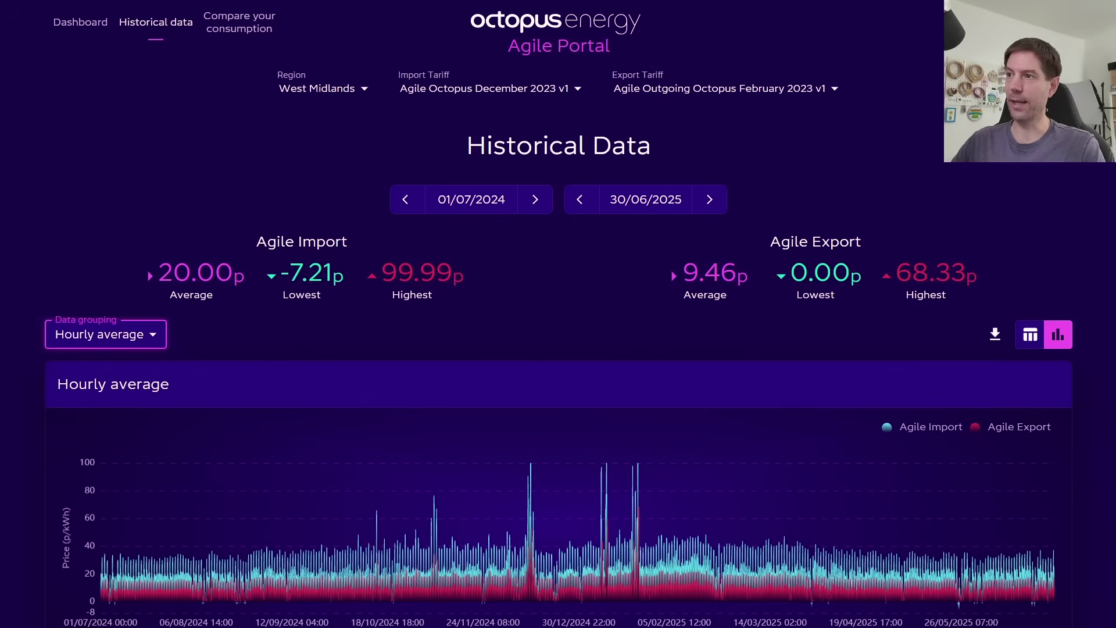
key("ctrl+Tab")
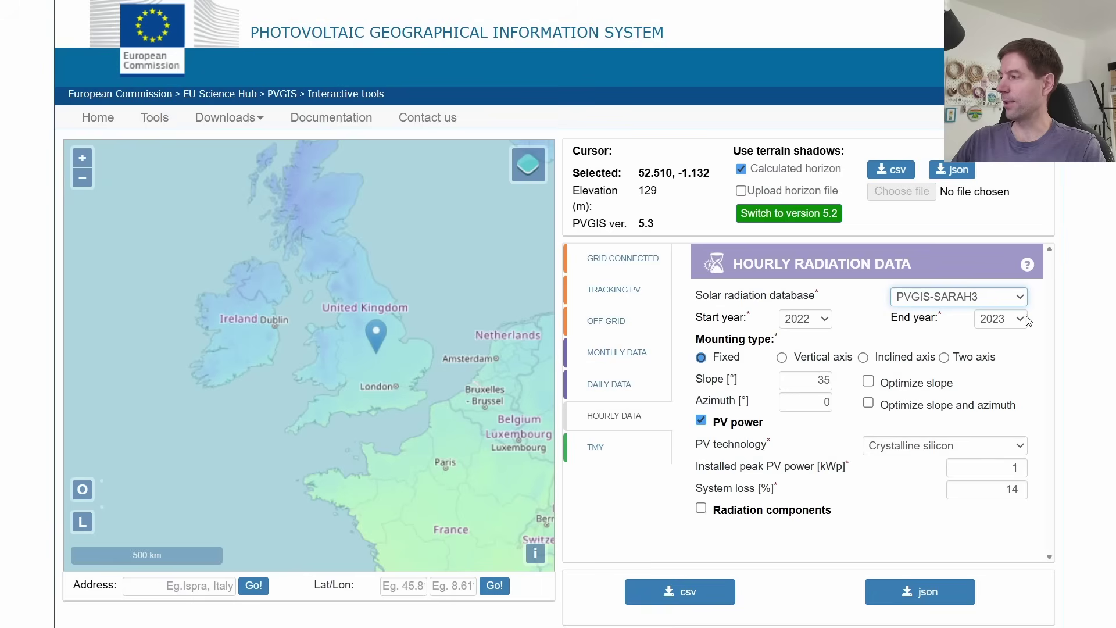
left_click(825, 324)
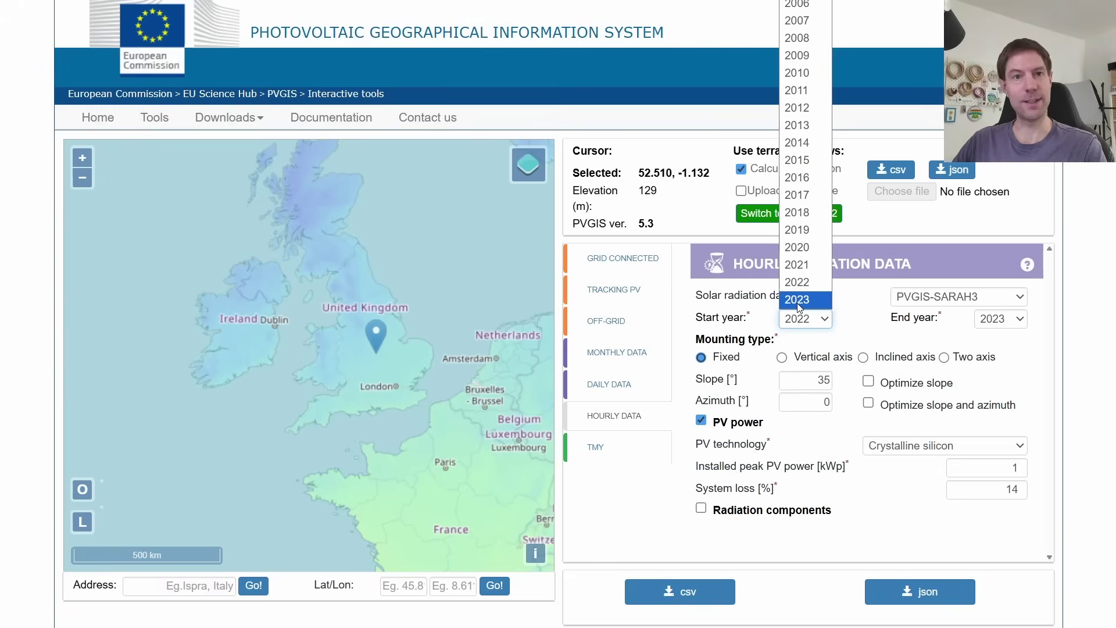
left_click(858, 321)
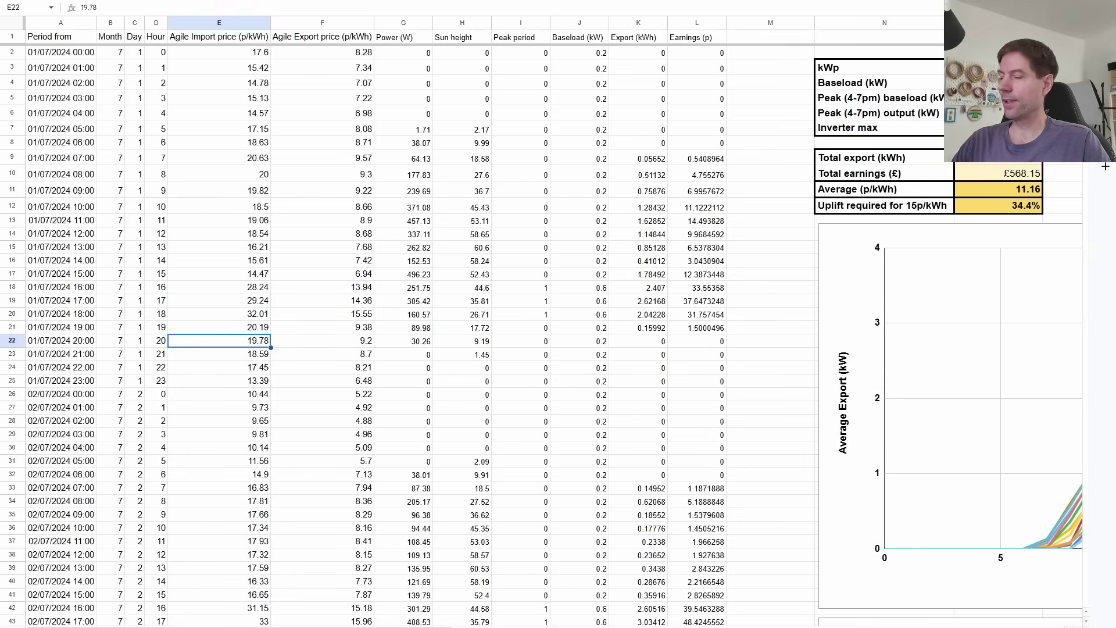
Step: Scroll the hourly rows and highlight export prices and Power (W) values for hours 2 to 17
scroll(1105, 166, "down", 20)
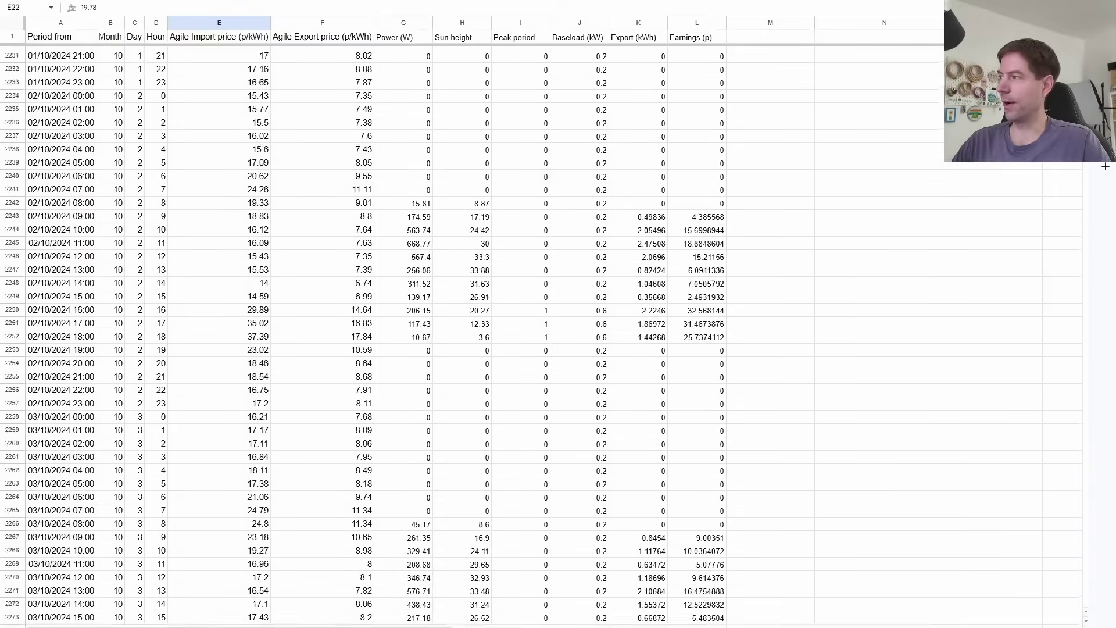
scroll(1105, 167, "up", 20)
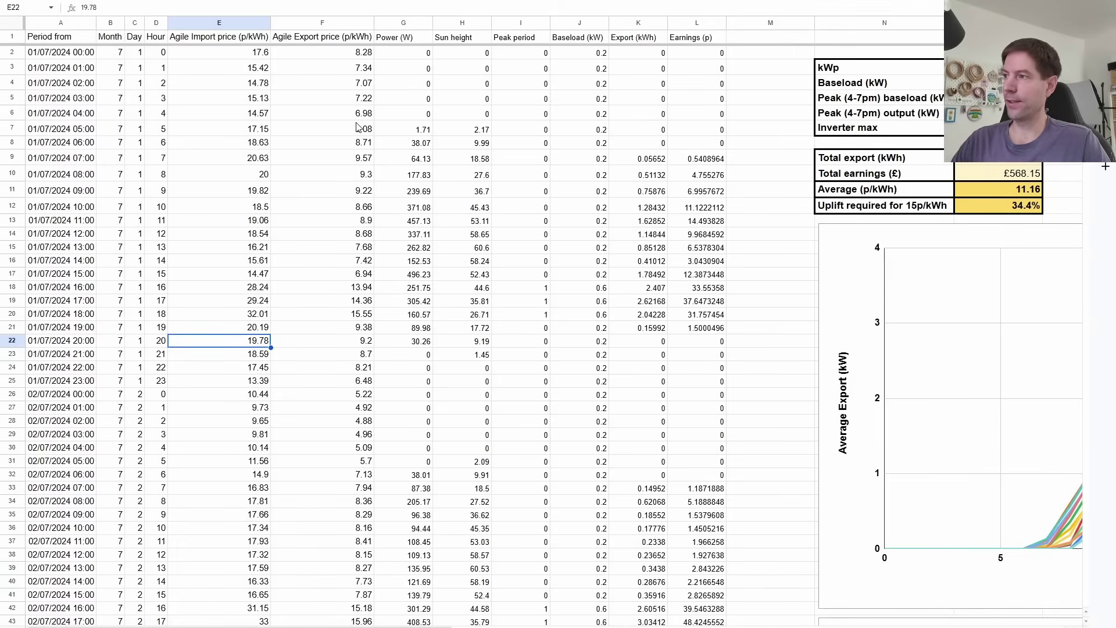
left_click_drag(325, 83, 313, 280)
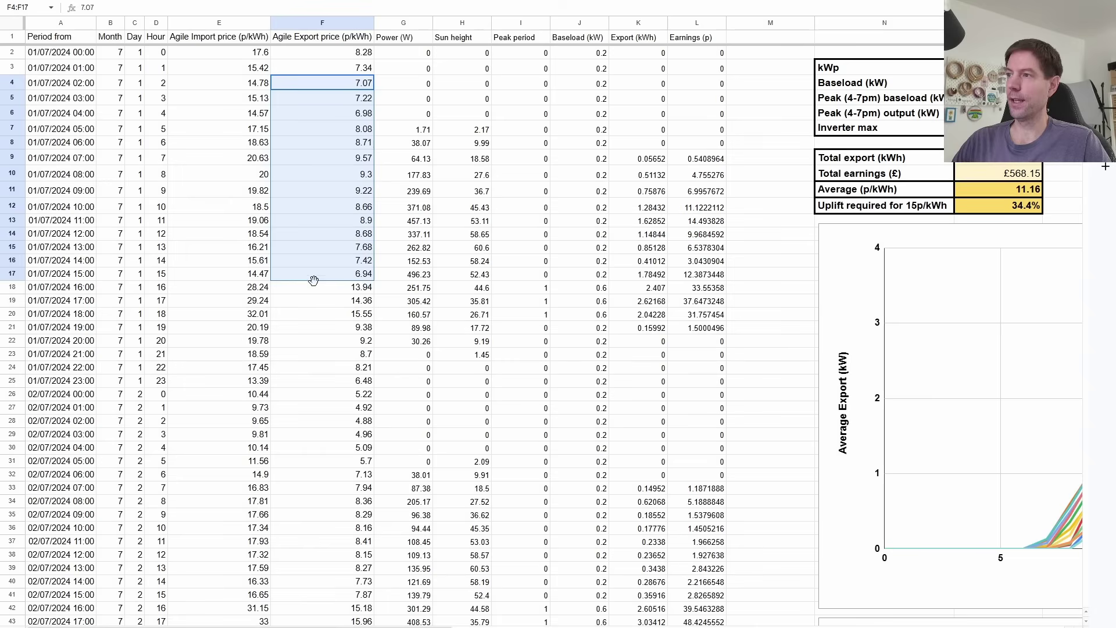
key("Right")
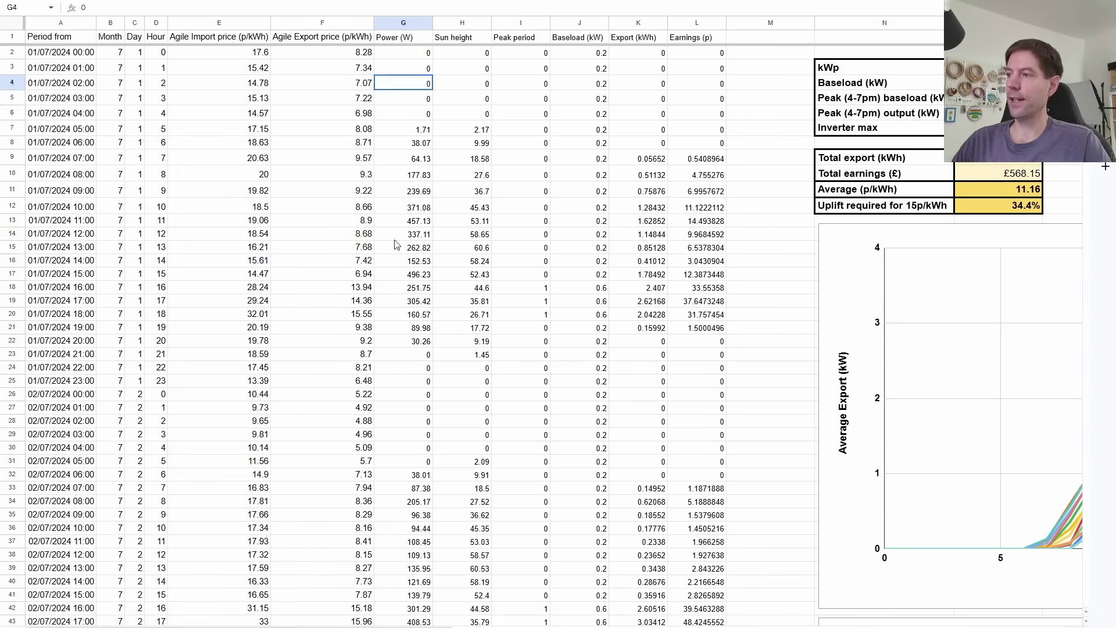
left_click(399, 301, "shift")
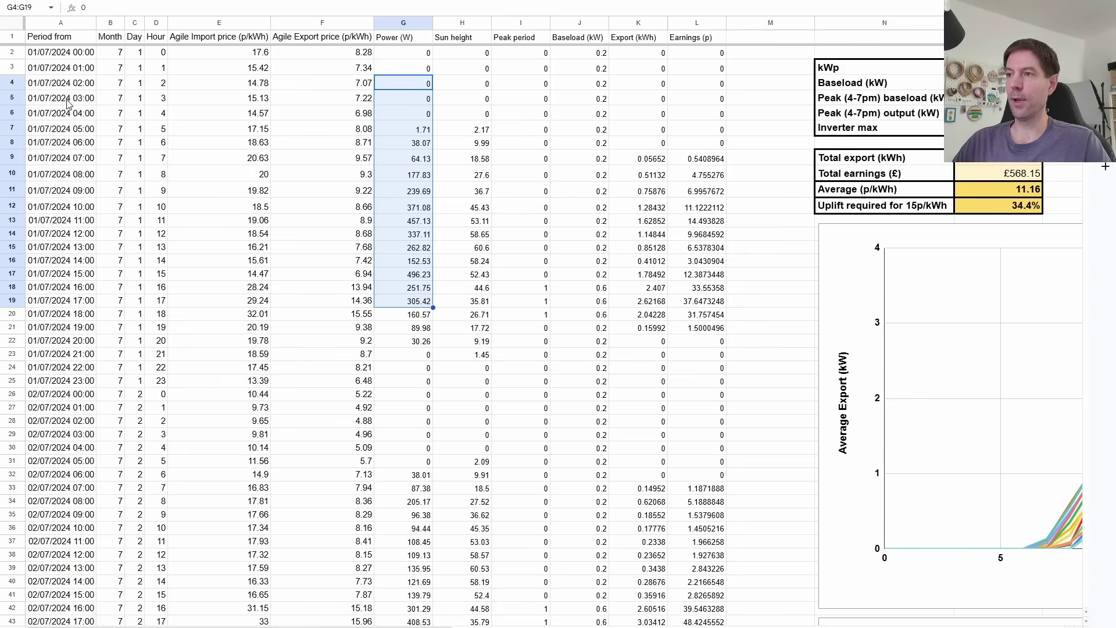
Step: Highlight sample timestamps, Power (W) and export prices from 03:00, then scroll right to the inputs table
left_click_drag(68, 100, 66, 199)
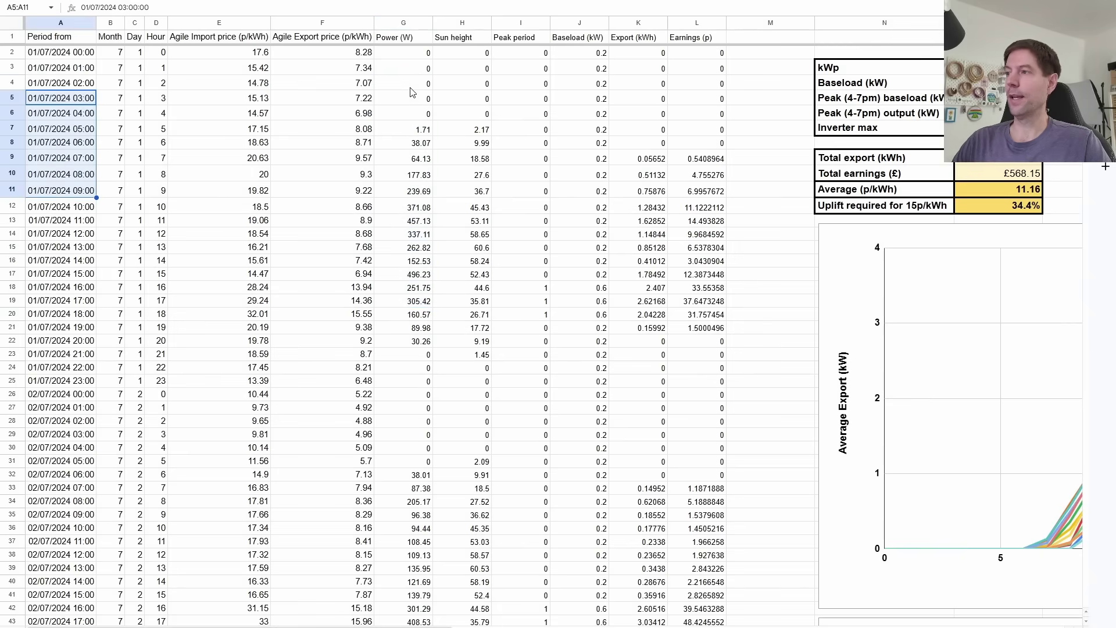
left_click_drag(407, 84, 410, 239)
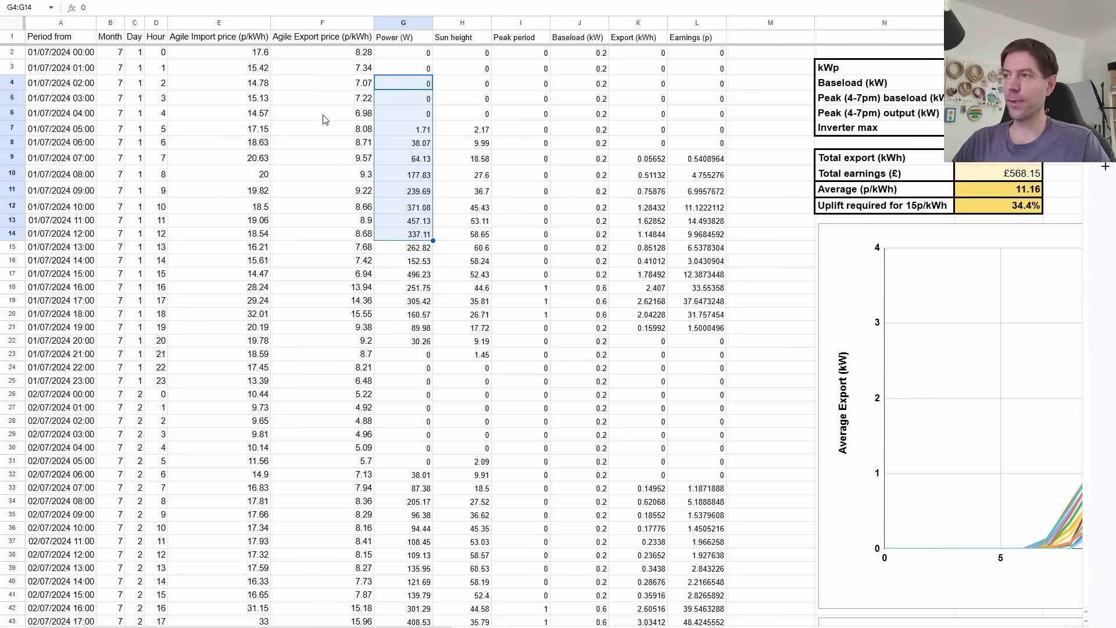
left_click_drag(320, 100, 326, 273)
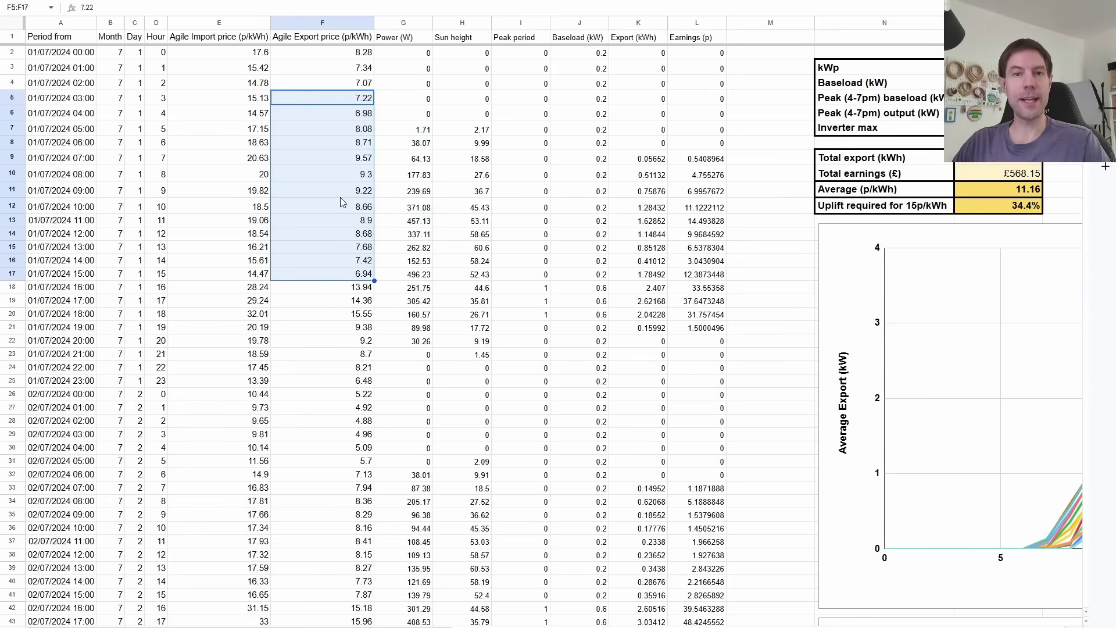
left_click_drag(394, 103, 405, 281)
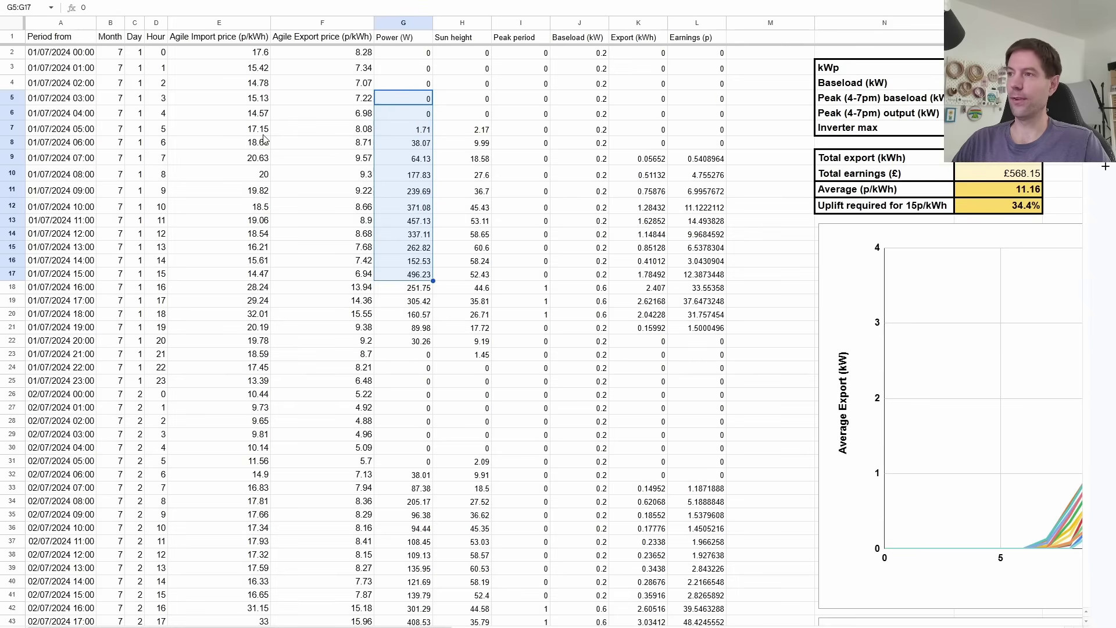
left_click(68, 101)
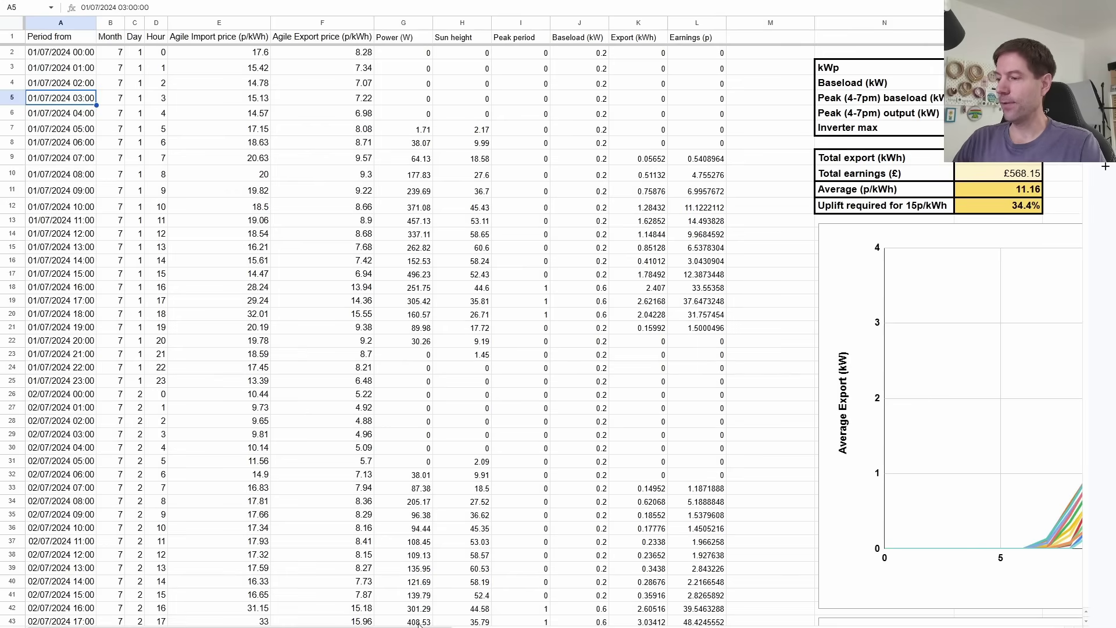
left_click_drag(418, 624, 744, 625)
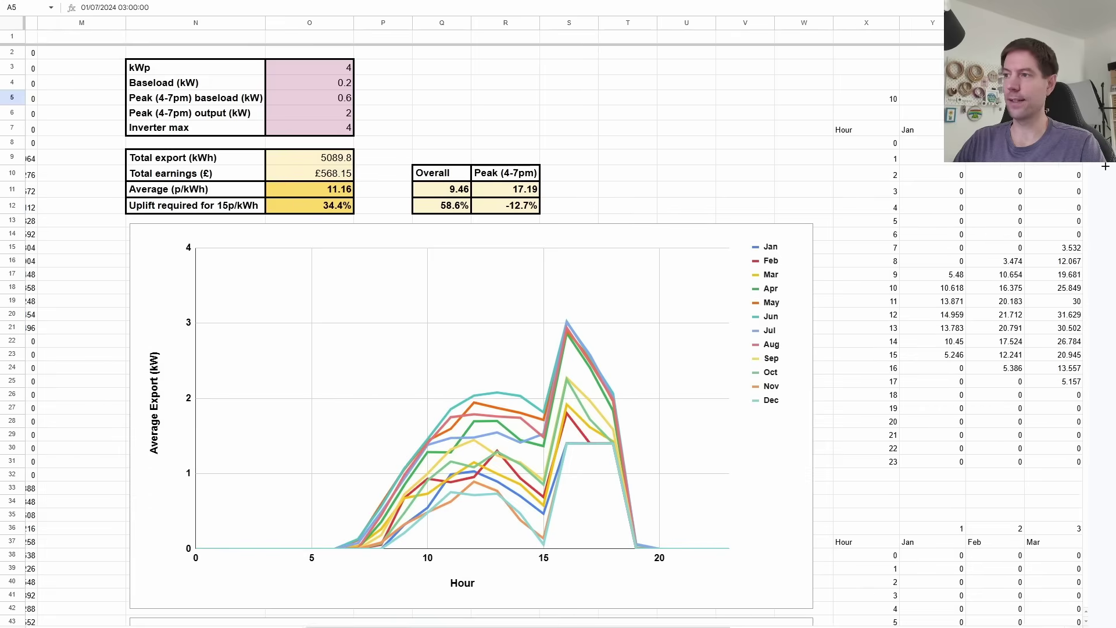
left_click(336, 67)
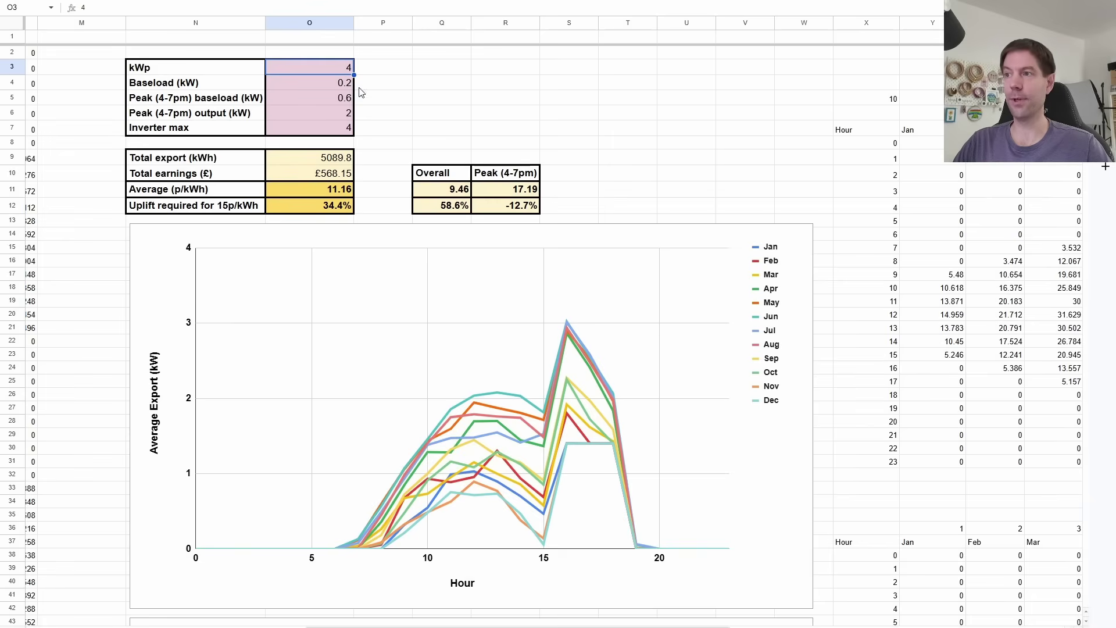
left_click(326, 85)
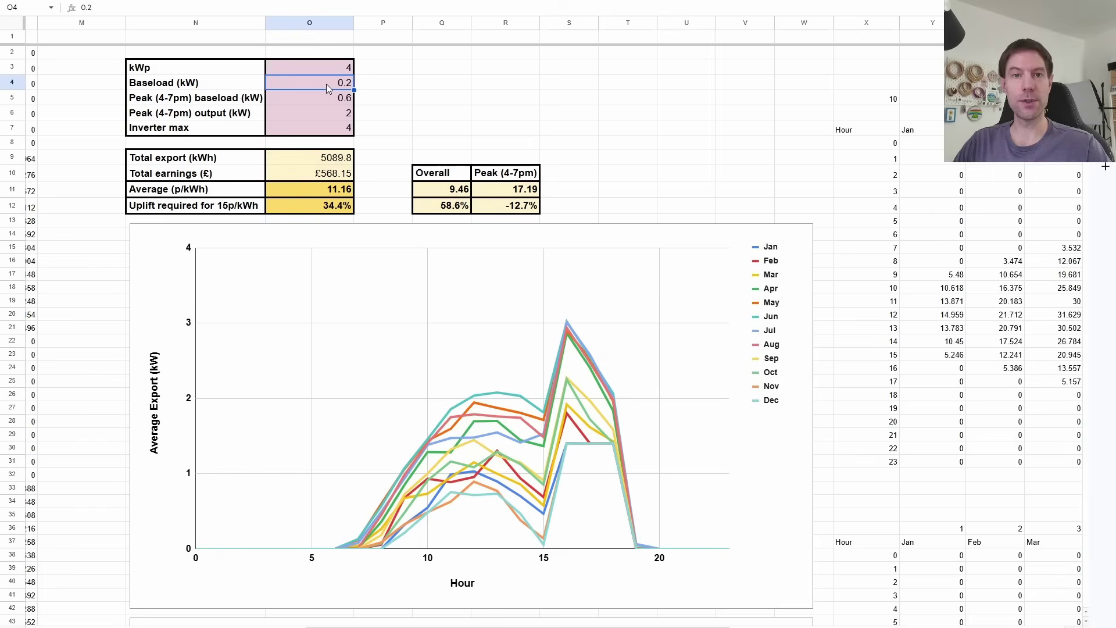
left_click(195, 103)
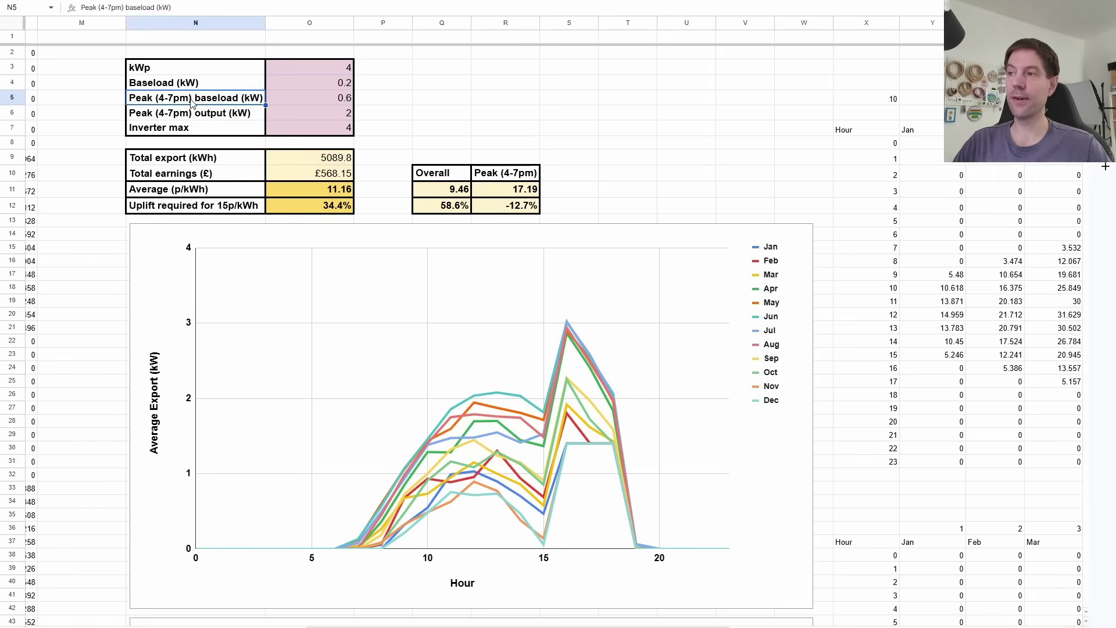
left_click(321, 96)
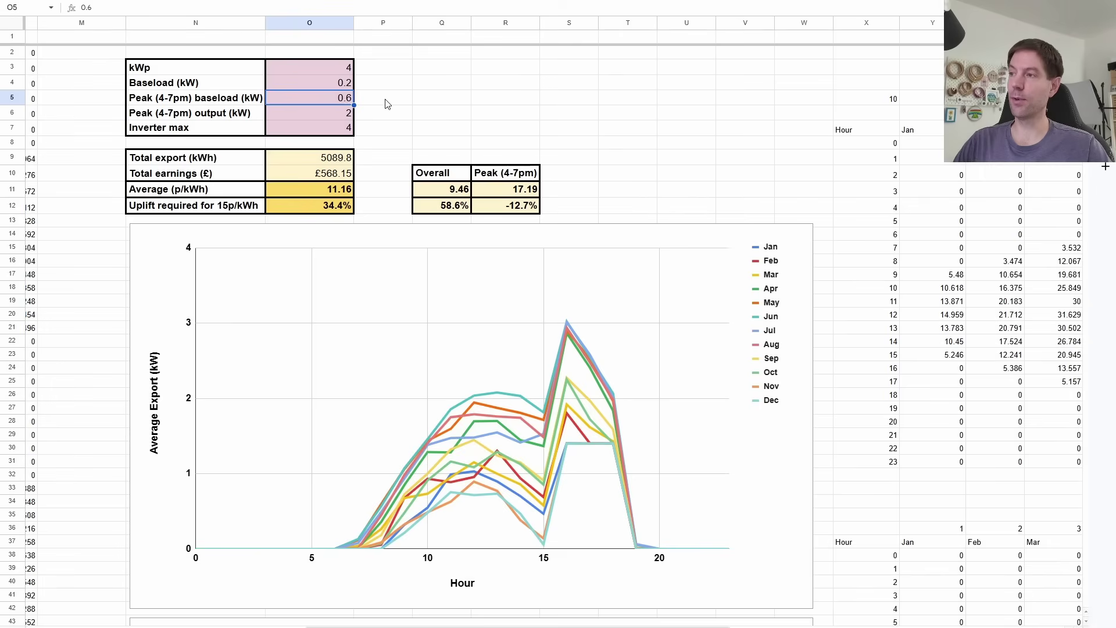
left_click_drag(305, 86, 307, 102)
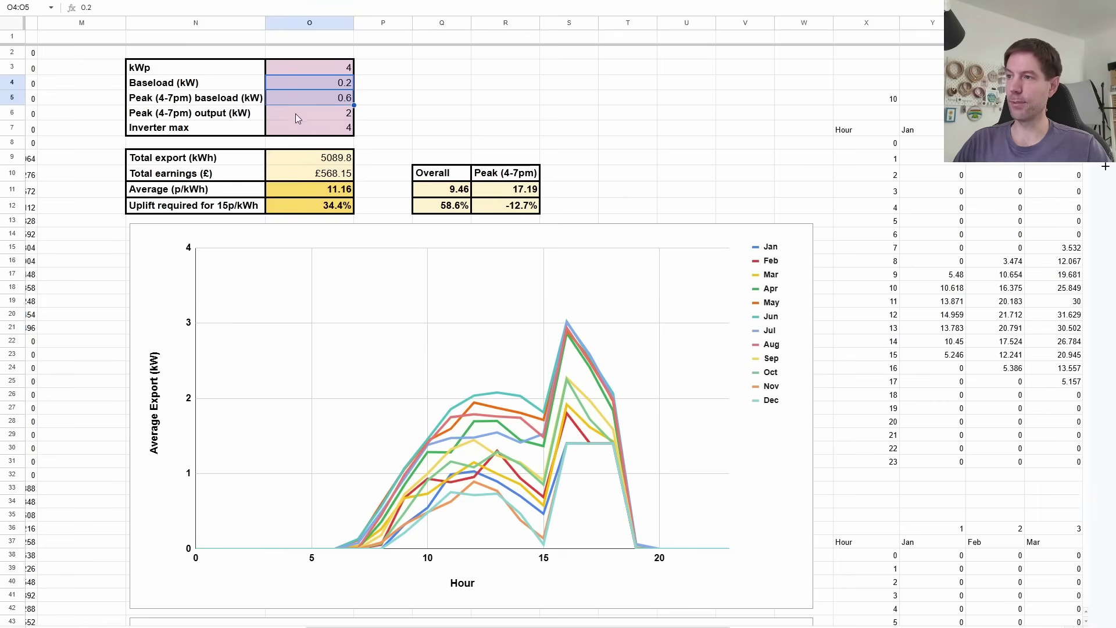
left_click(319, 116)
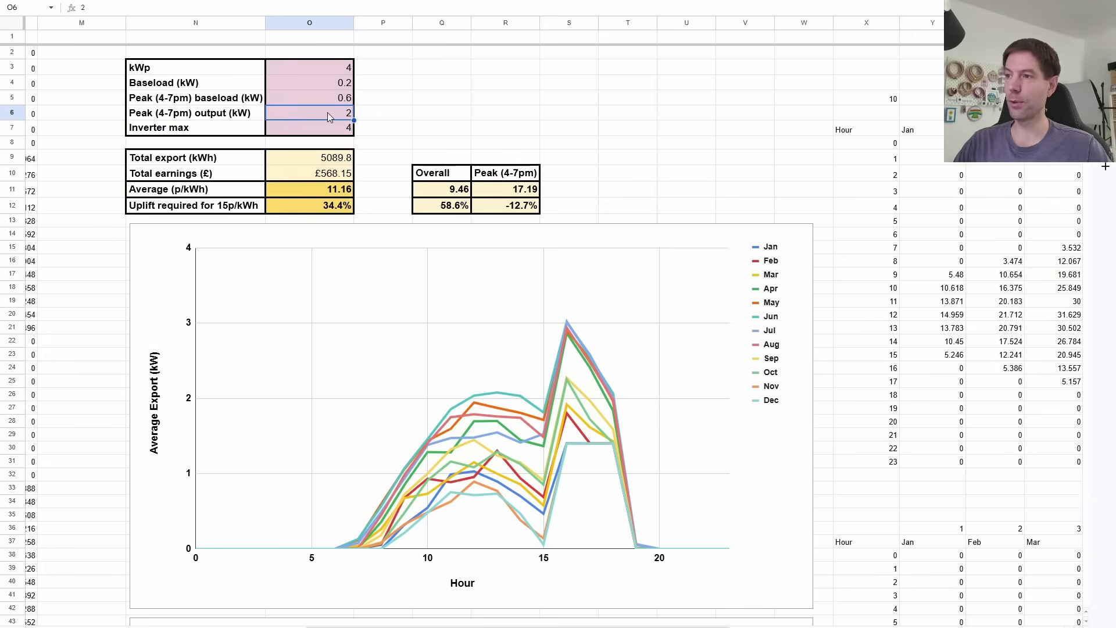
left_click(245, 132)
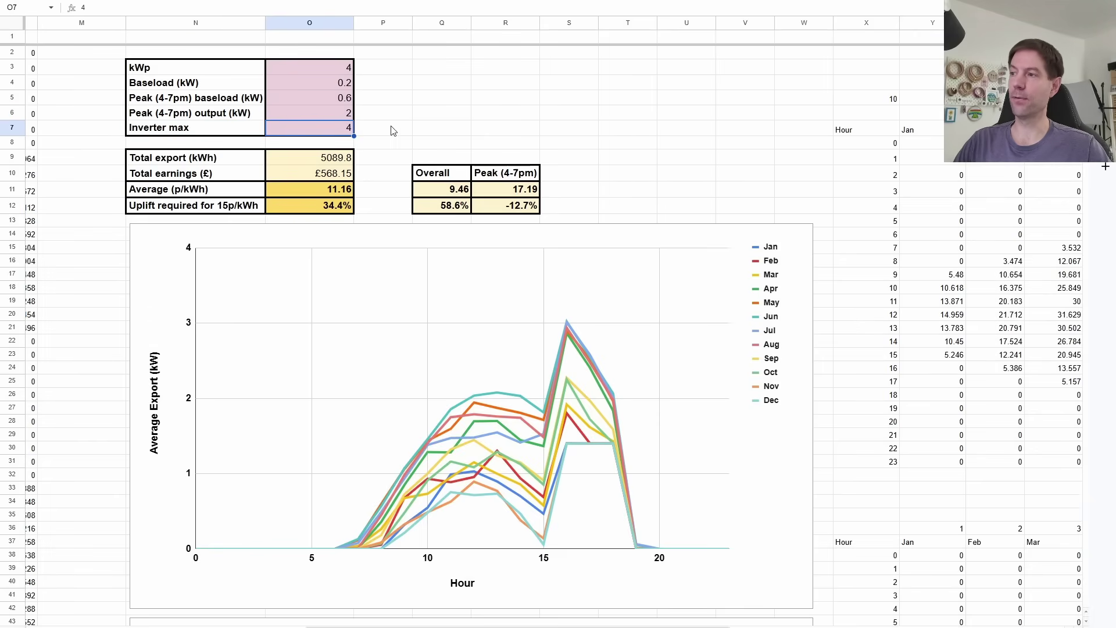
left_click_drag(334, 83, 324, 130)
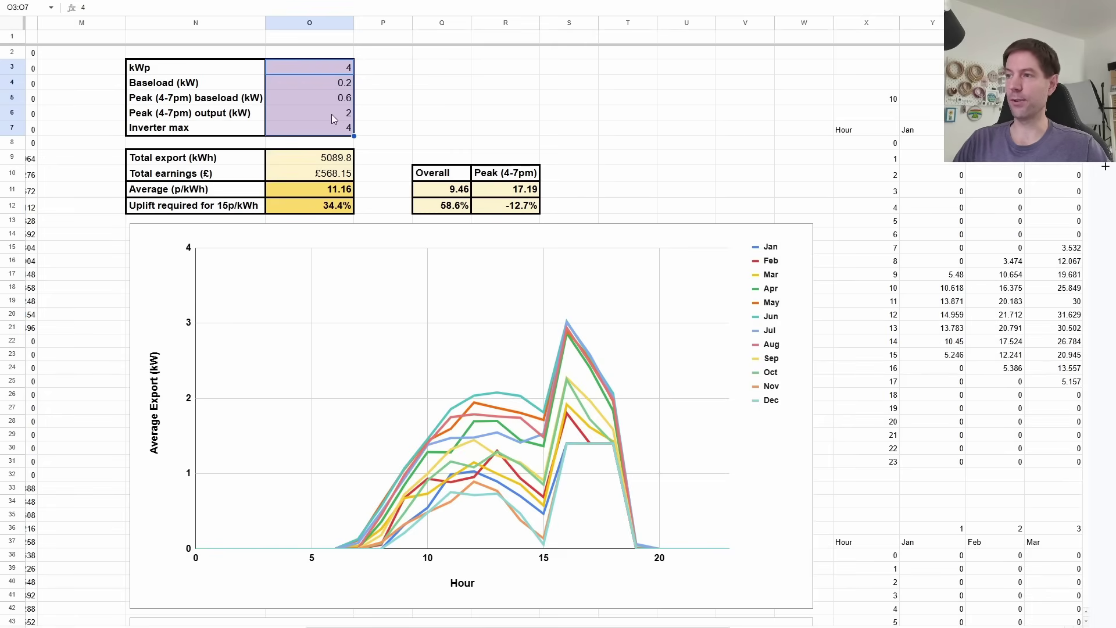
scroll(407, 117, "left", 10)
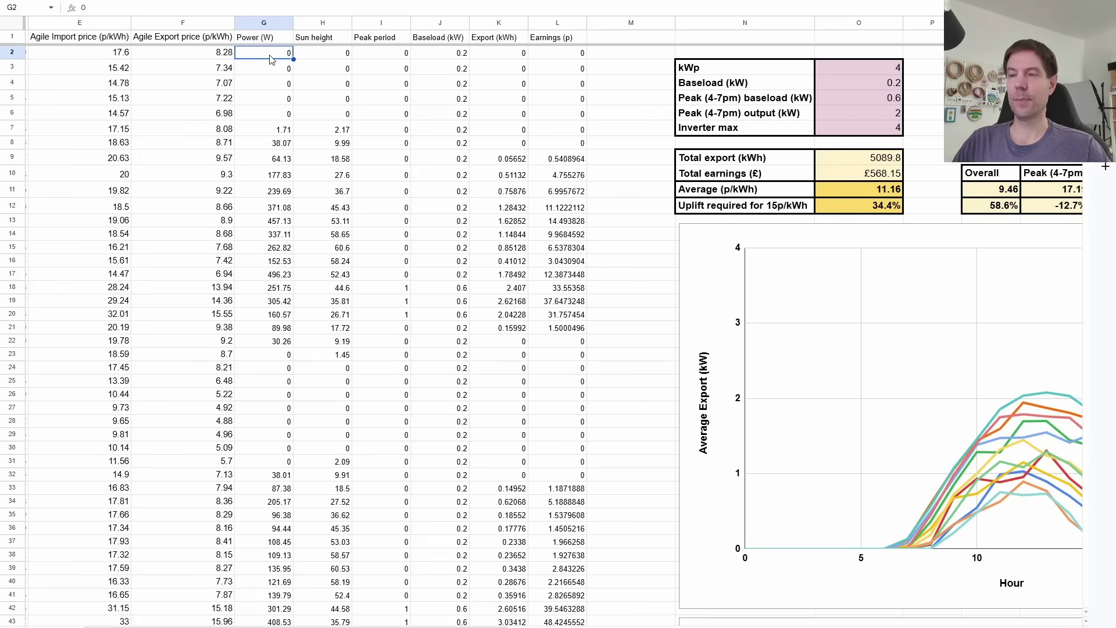
left_click_drag(264, 52, 271, 328)
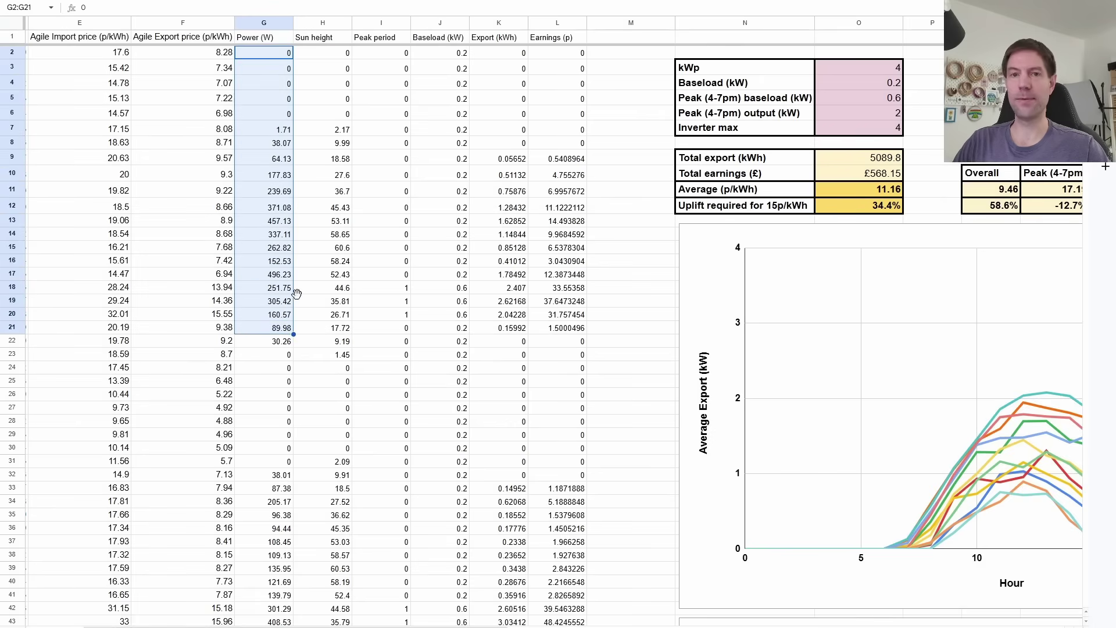
left_click(861, 69)
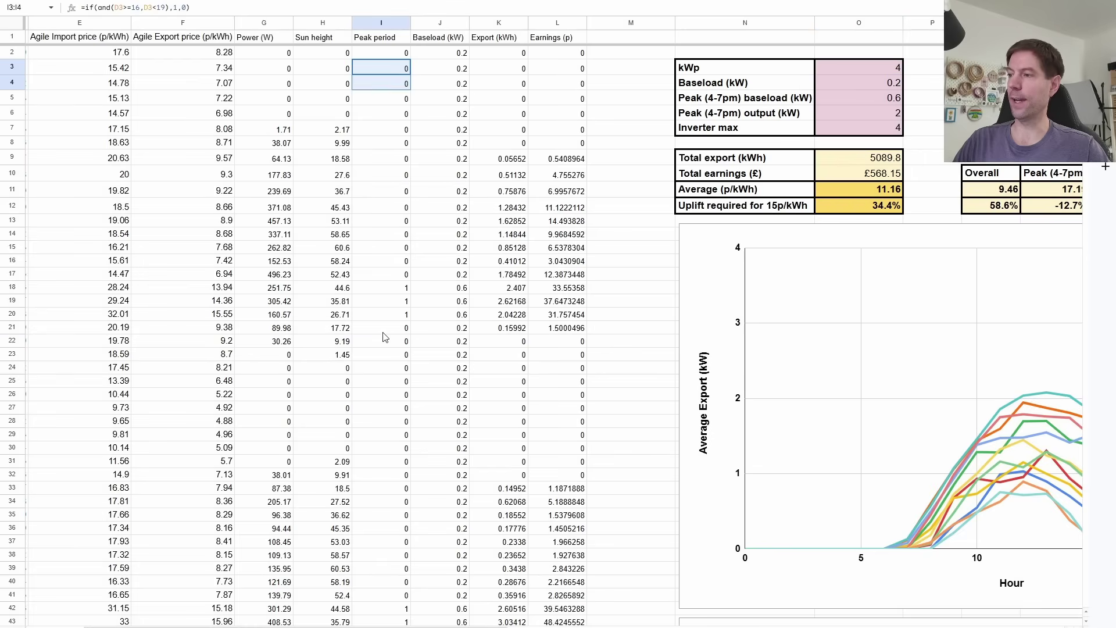
left_click_drag(384, 338, 382, 355)
left_click_drag(397, 294, 394, 318)
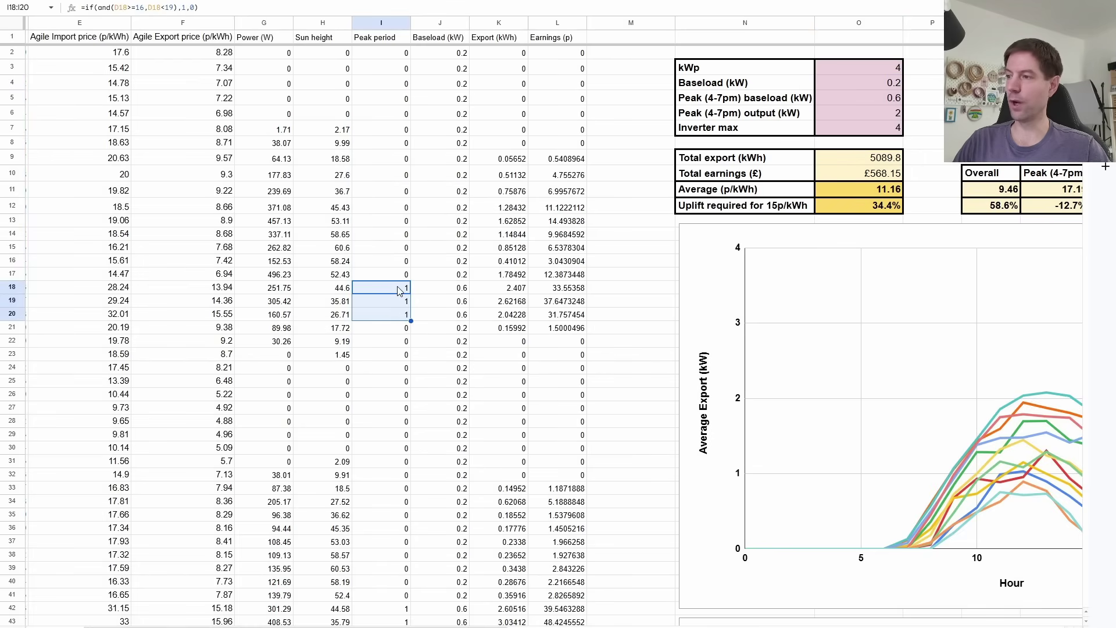
scroll(400, 621, "left", 4)
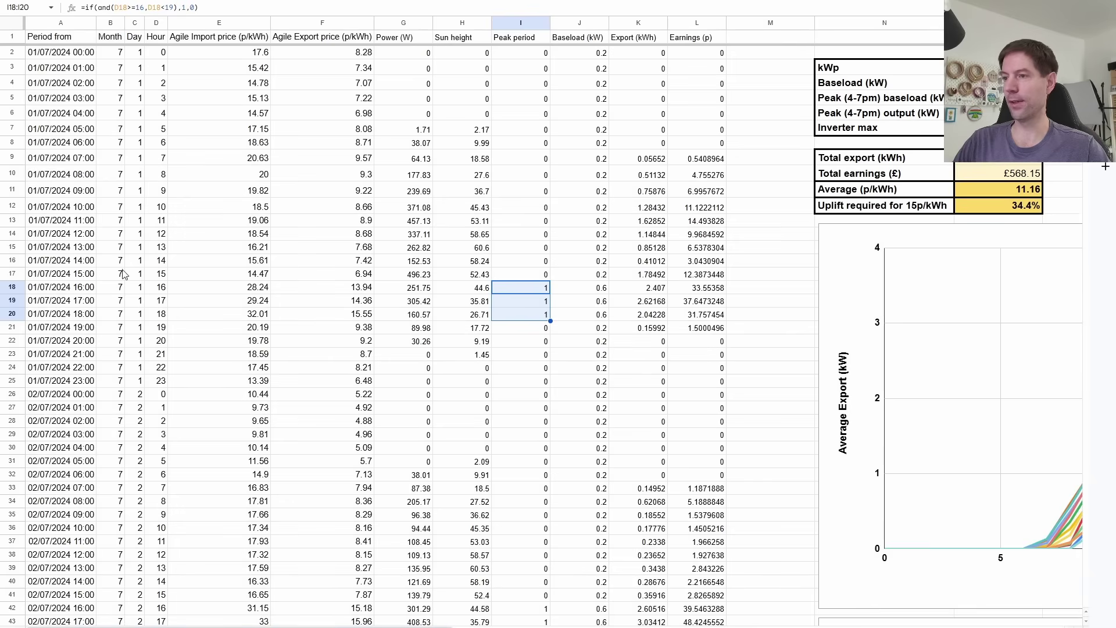
left_click(85, 313)
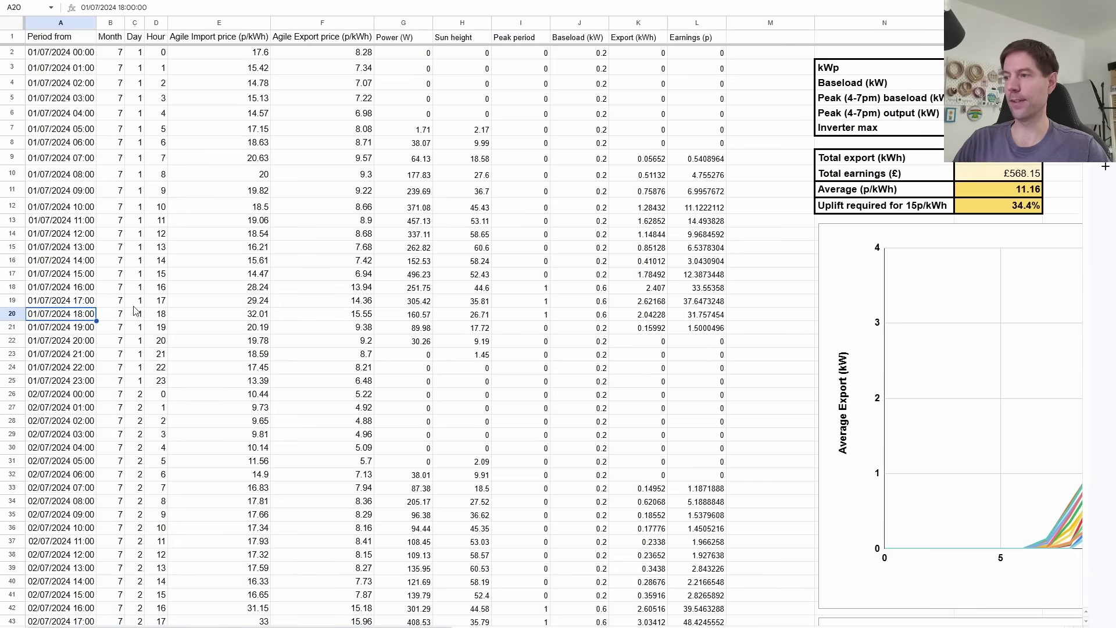
left_click_drag(531, 291, 531, 323)
left_click_drag(586, 100, 594, 348)
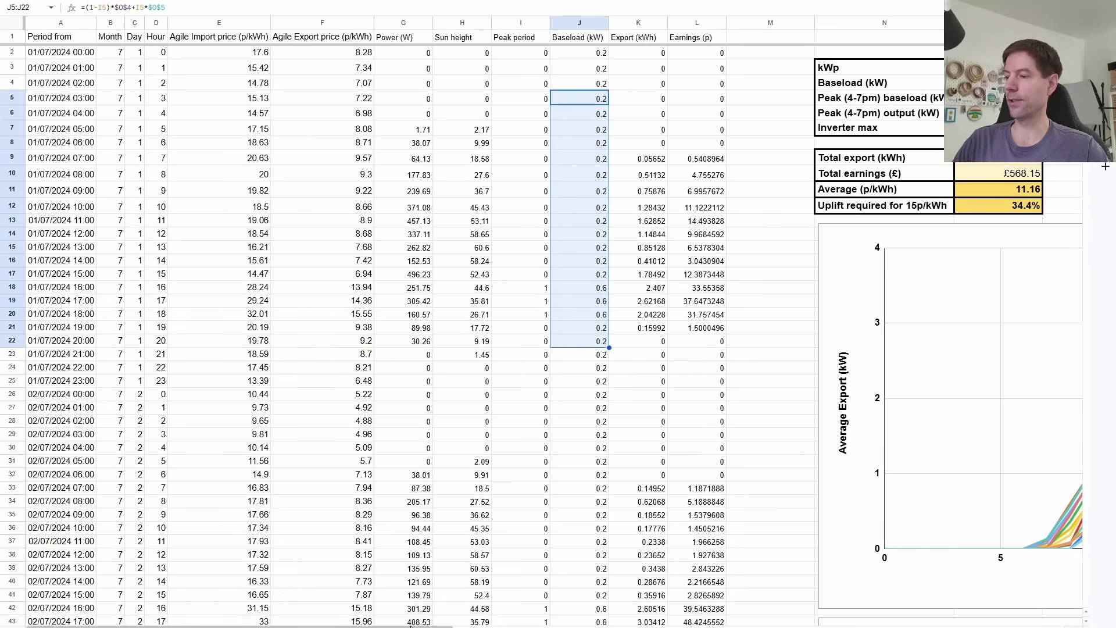
scroll(401, 623, "right", 1)
left_click(498, 165)
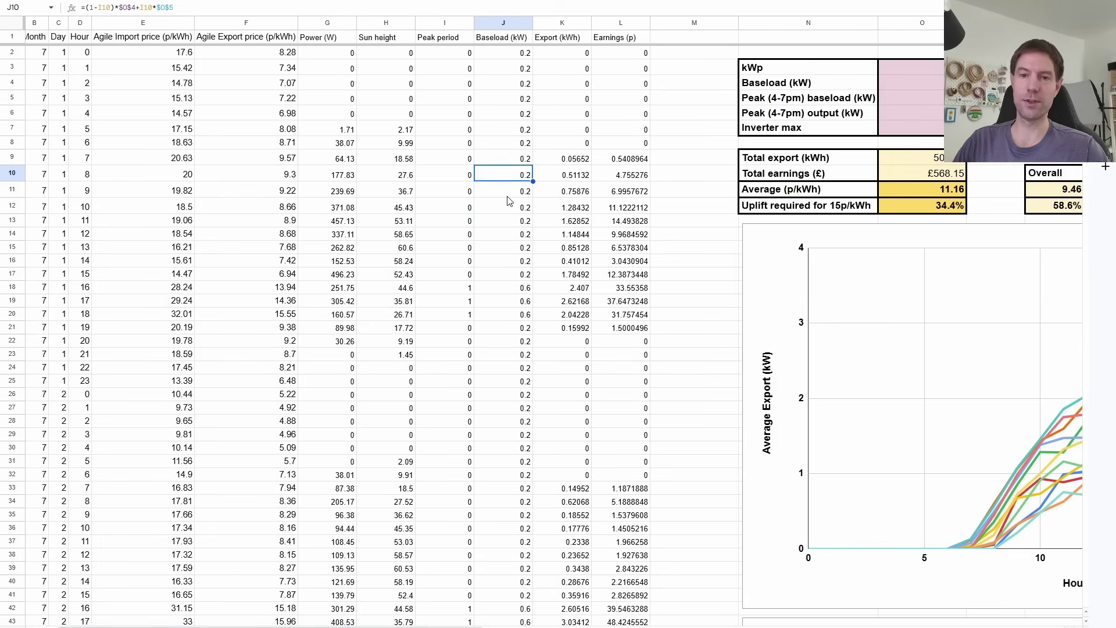
left_click(510, 193)
left_click(520, 289)
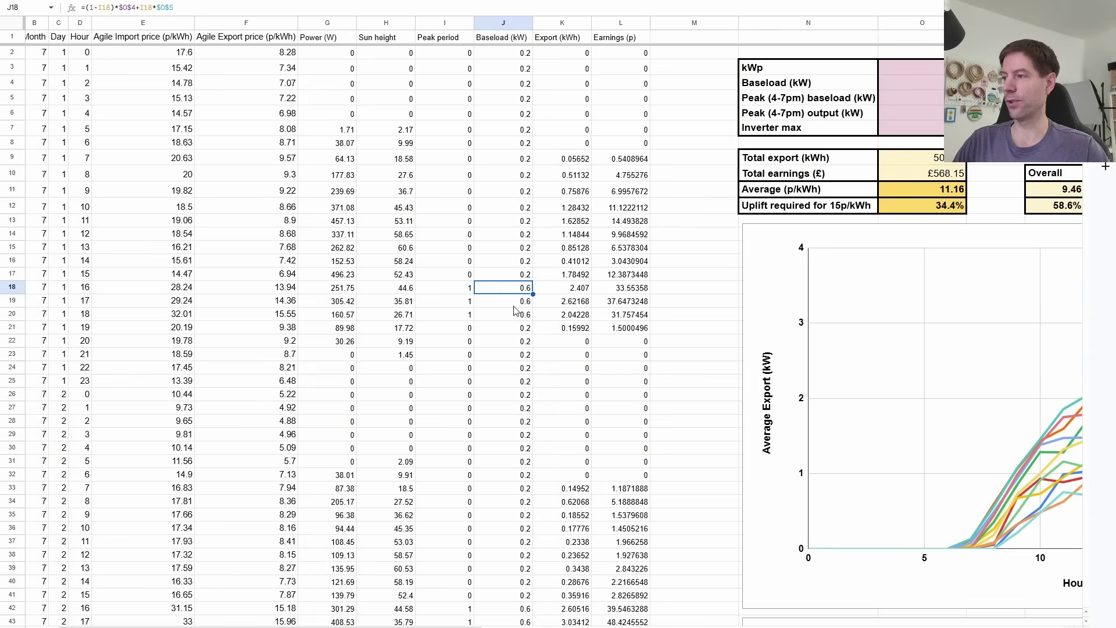
left_click(517, 301)
left_click(518, 314)
left_click_drag(570, 89, 567, 277)
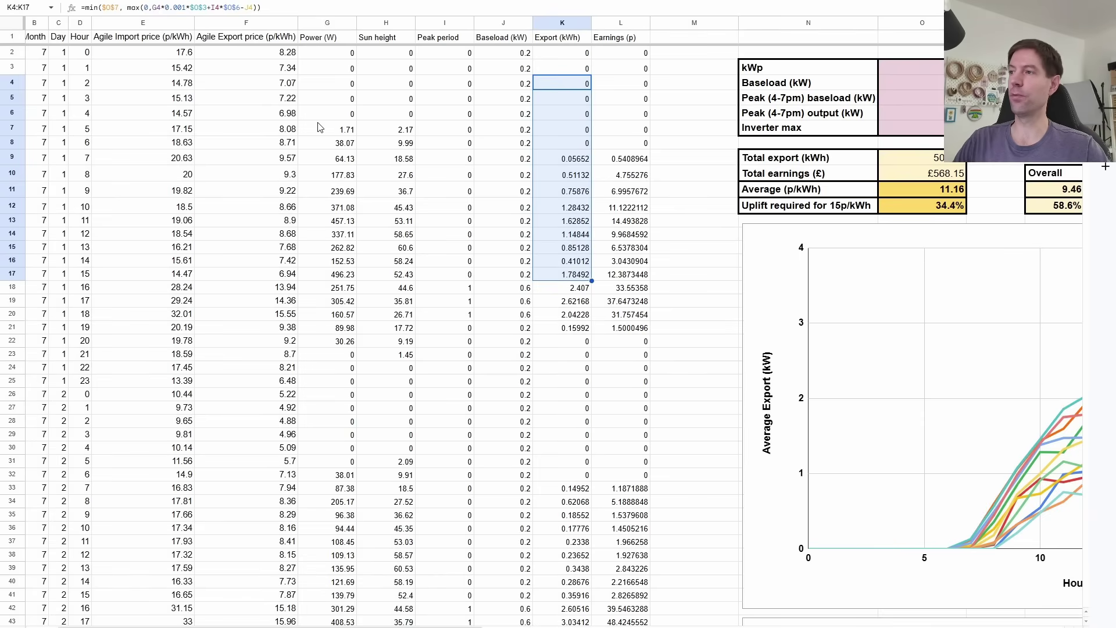
left_click_drag(328, 113, 331, 238)
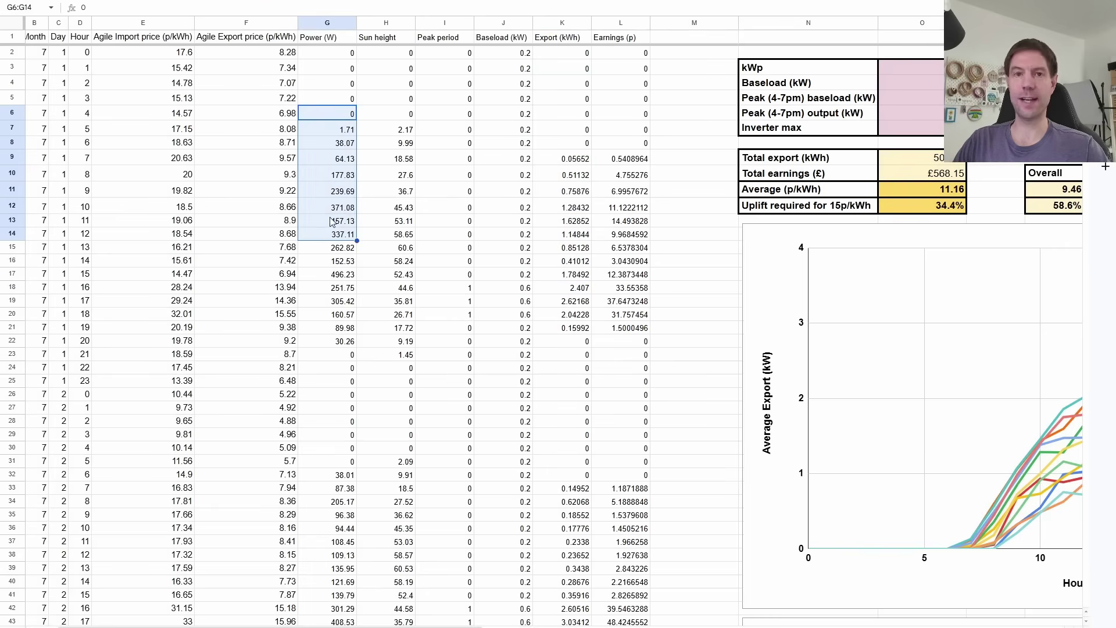
left_click_drag(513, 102, 511, 251)
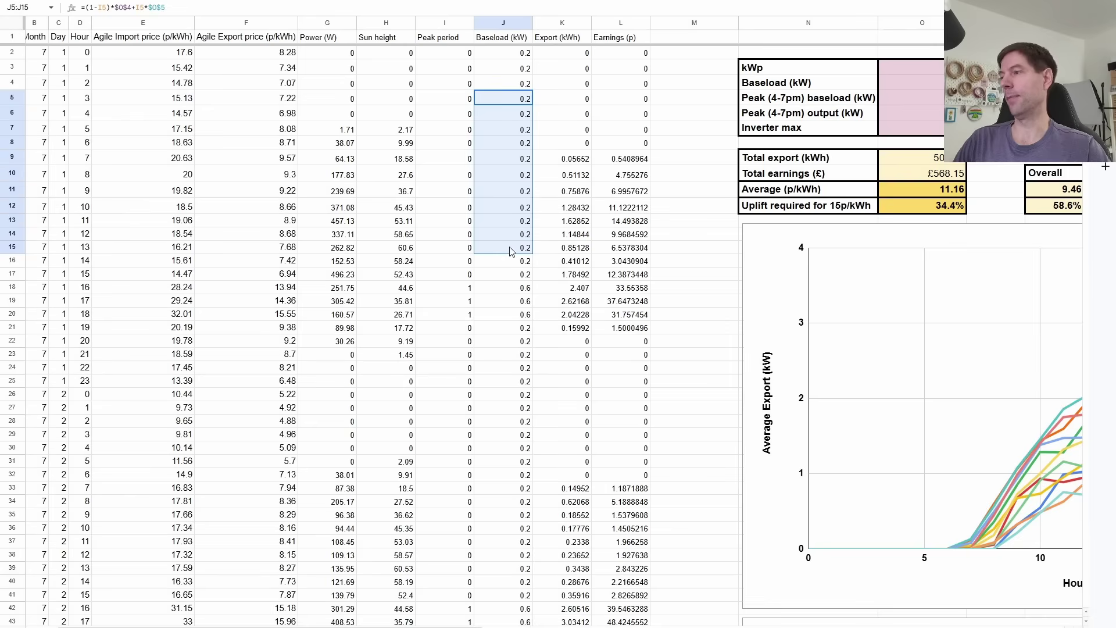
left_click_drag(568, 100, 568, 263)
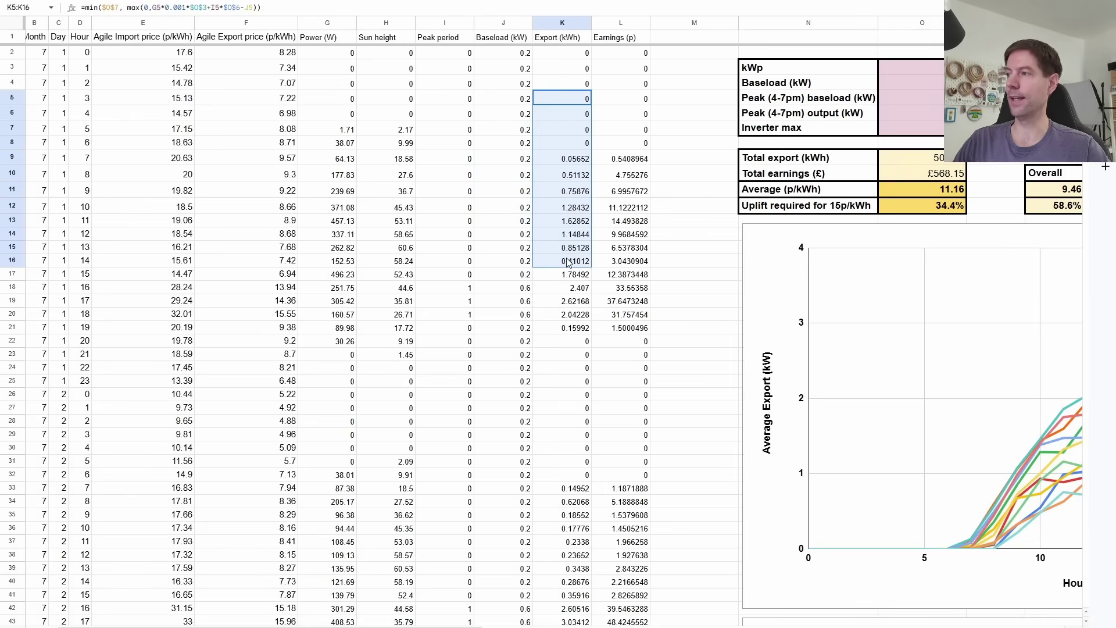
left_click_drag(620, 93, 625, 238)
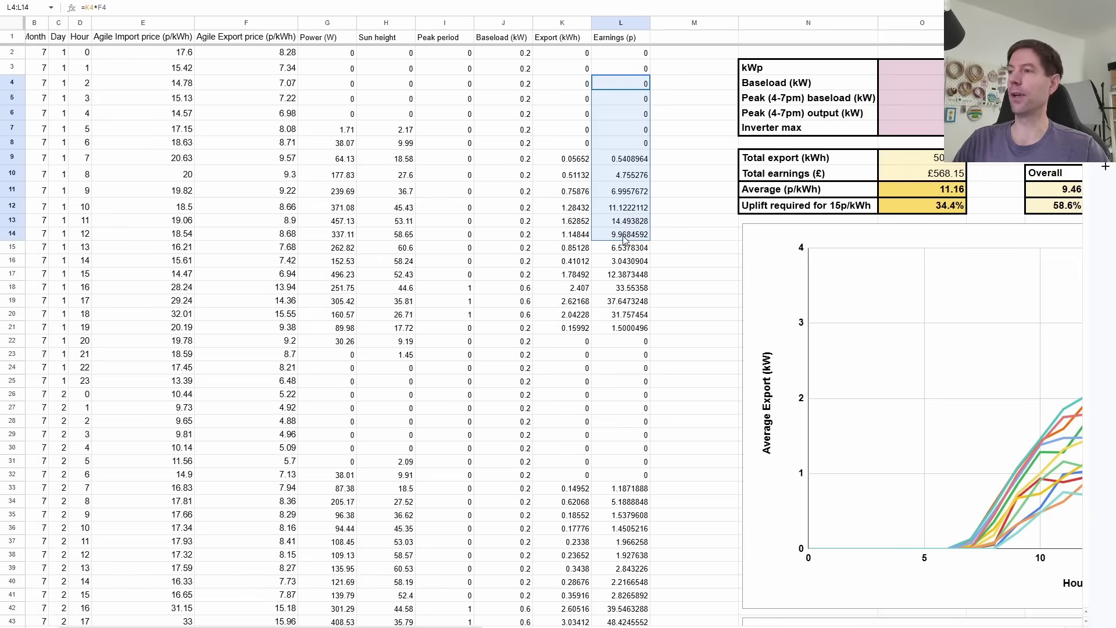
left_click_drag(229, 100, 245, 239)
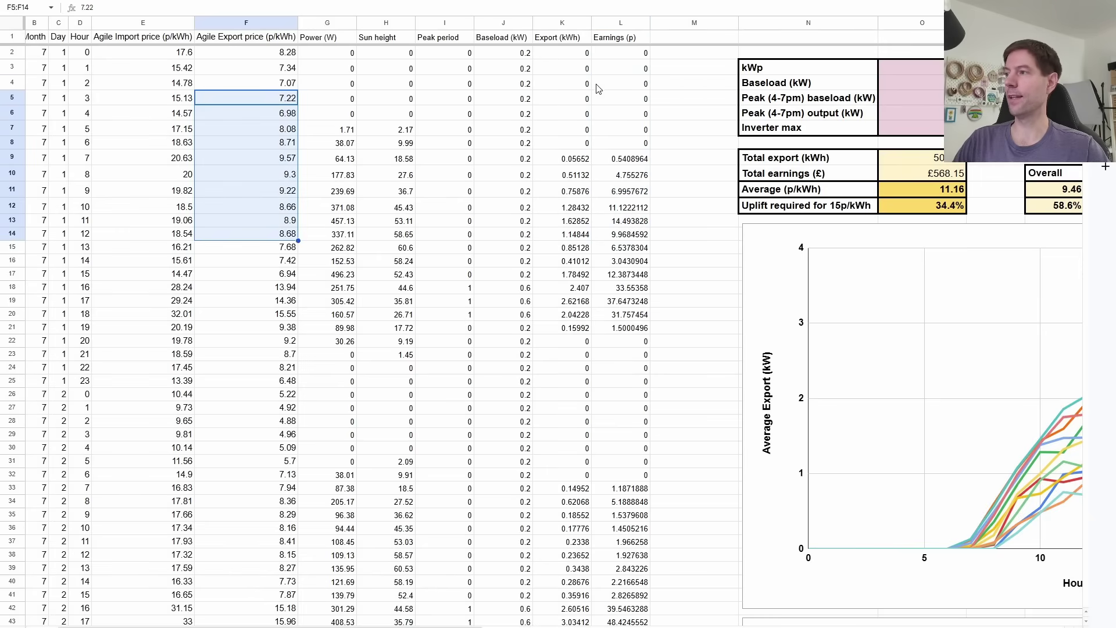
left_click_drag(557, 87, 560, 260)
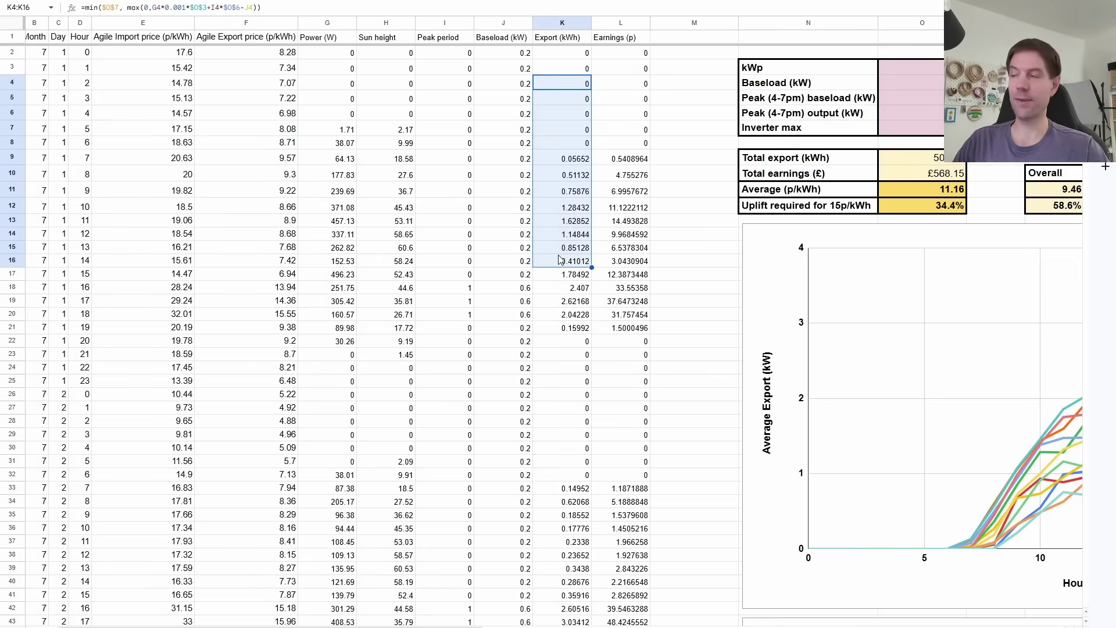
left_click_drag(627, 100, 629, 282)
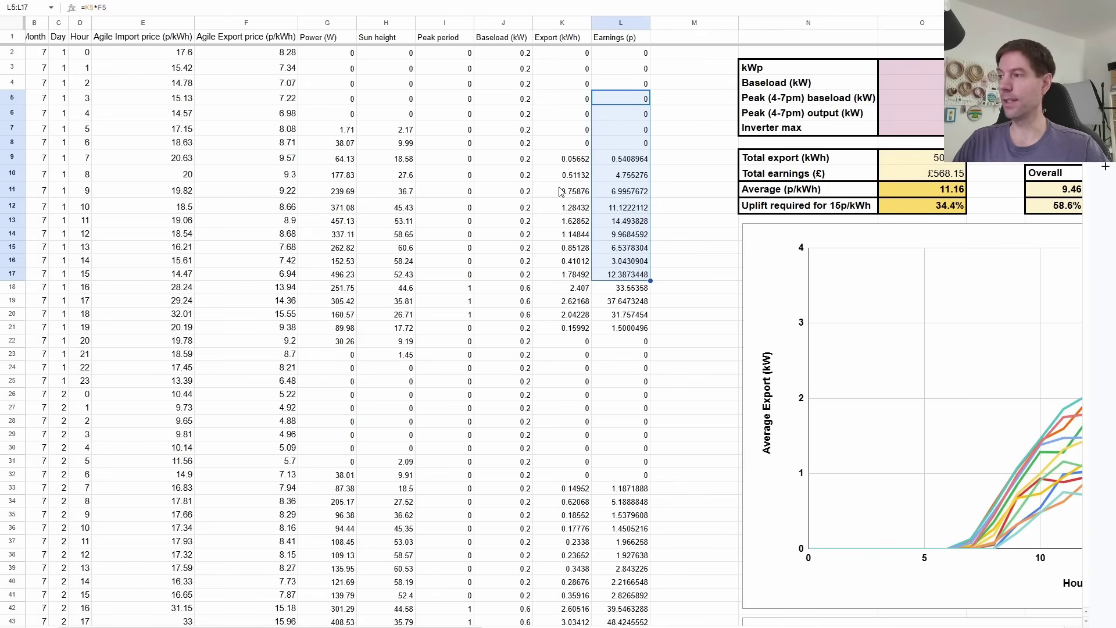
left_click_drag(268, 626, 531, 626)
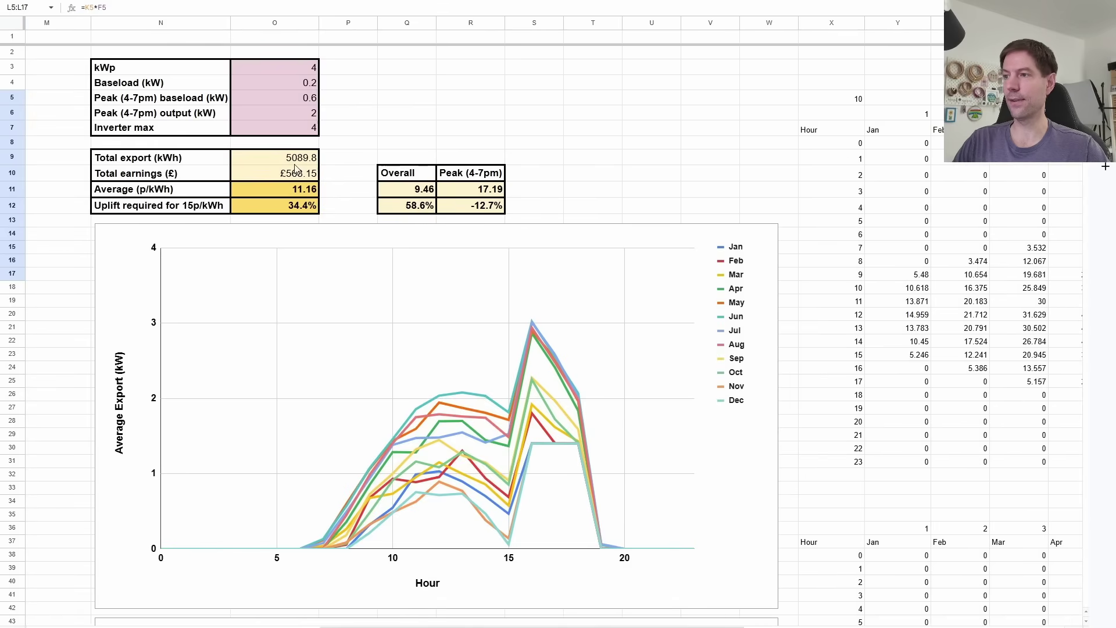
left_click(272, 160)
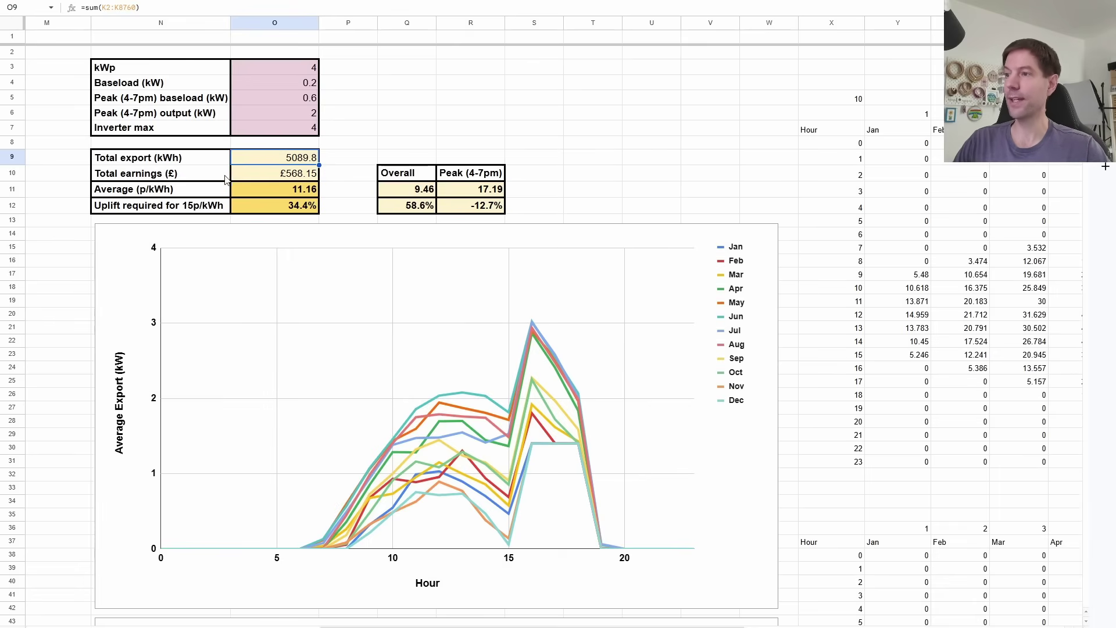
left_click(279, 180)
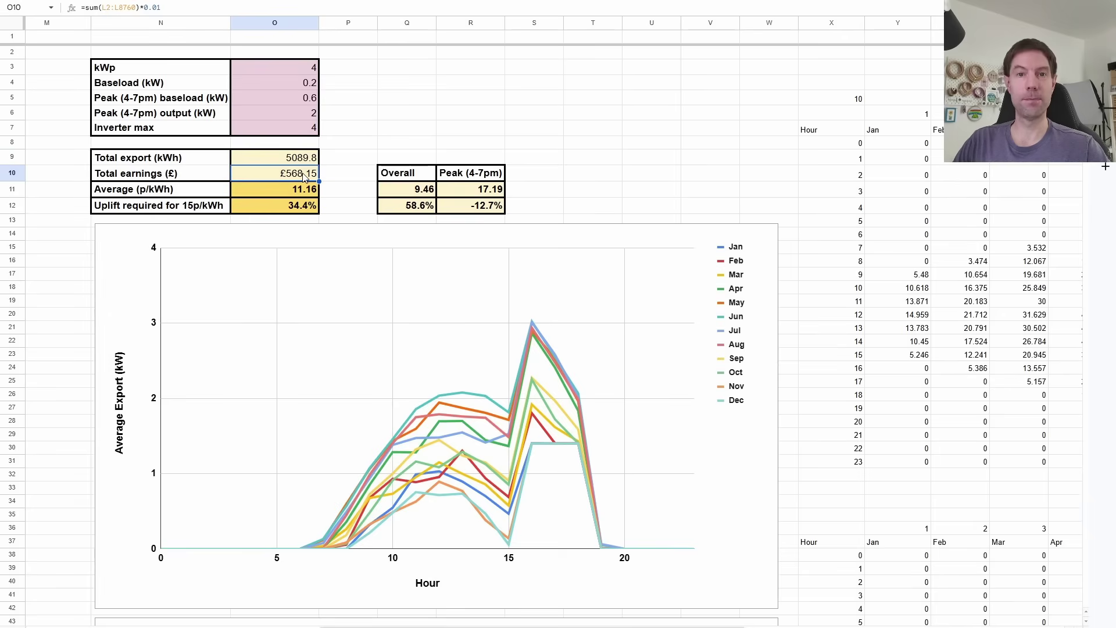
left_click(277, 191)
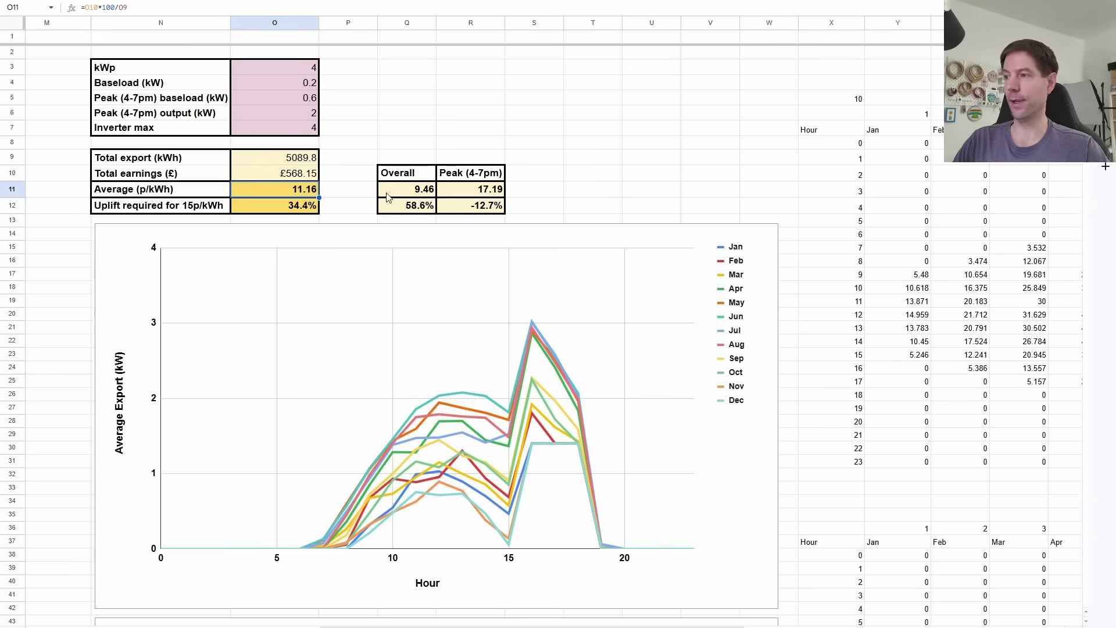
left_click(414, 193)
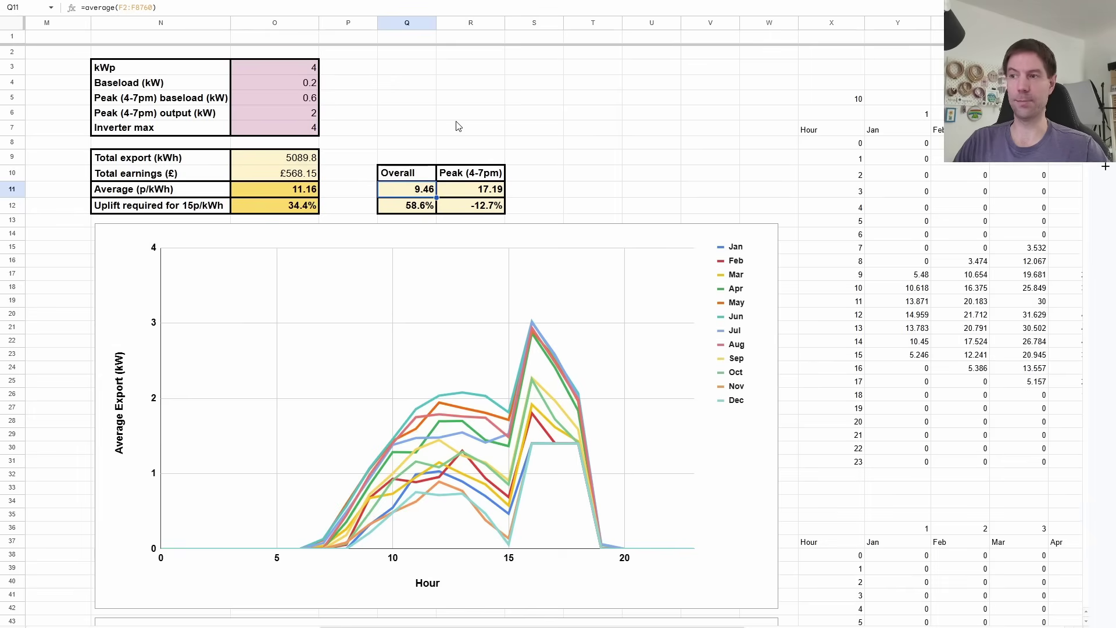
left_click(287, 193)
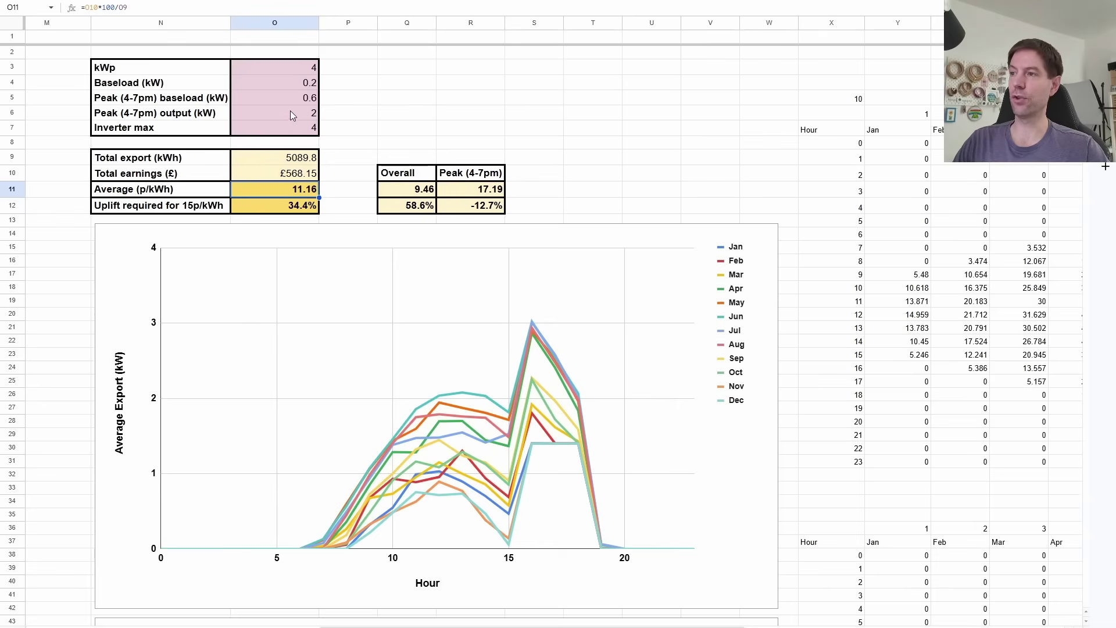
left_click(264, 117)
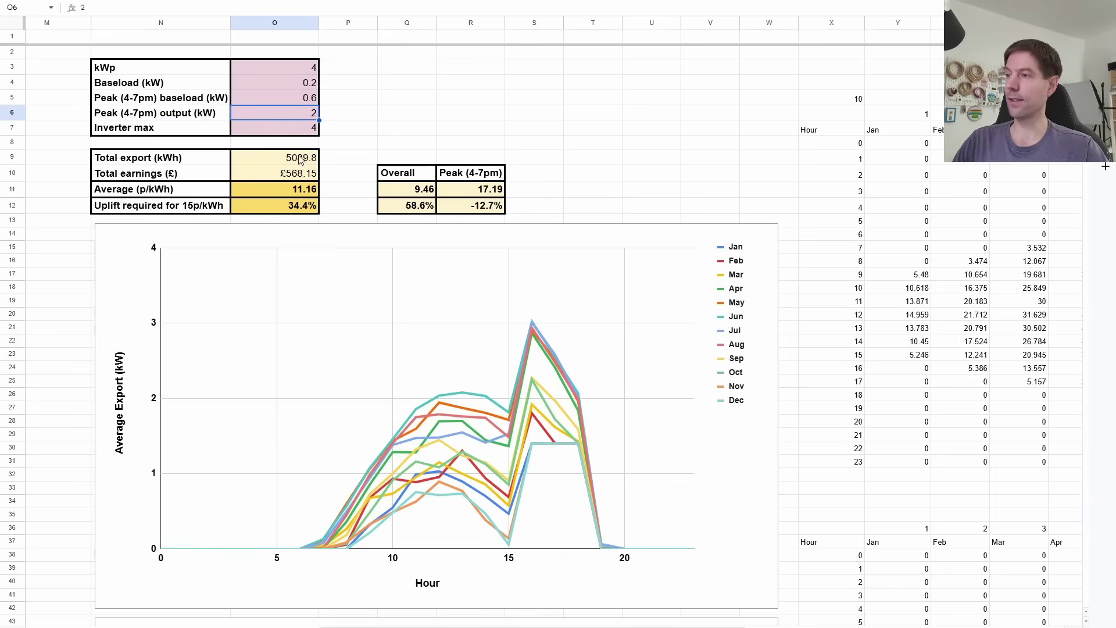
left_click(300, 190)
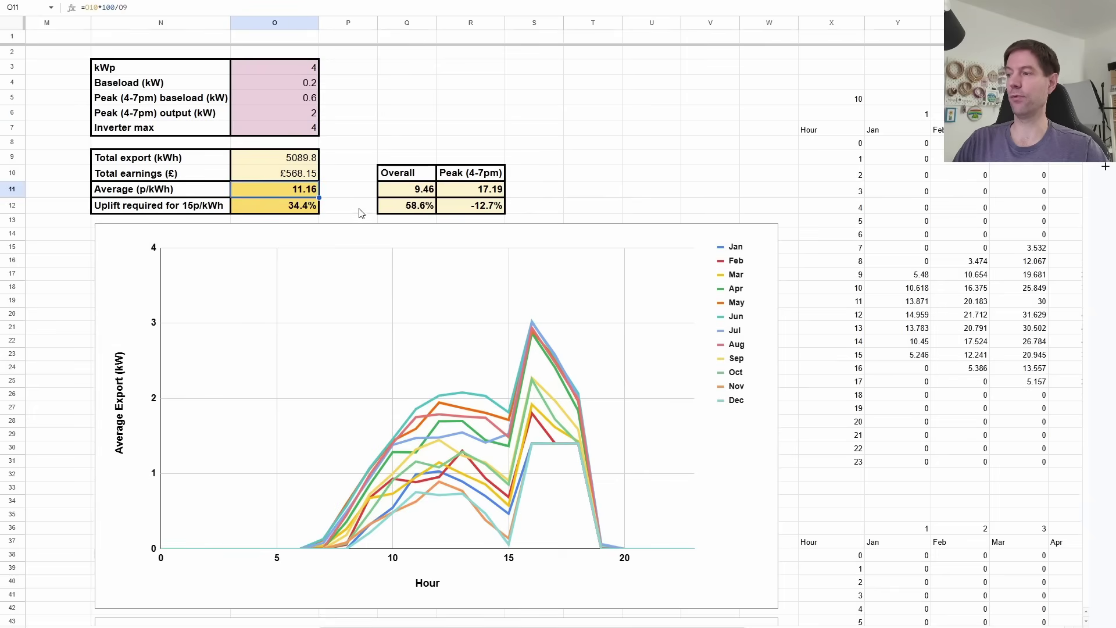
scroll(359, 218, "down", 10)
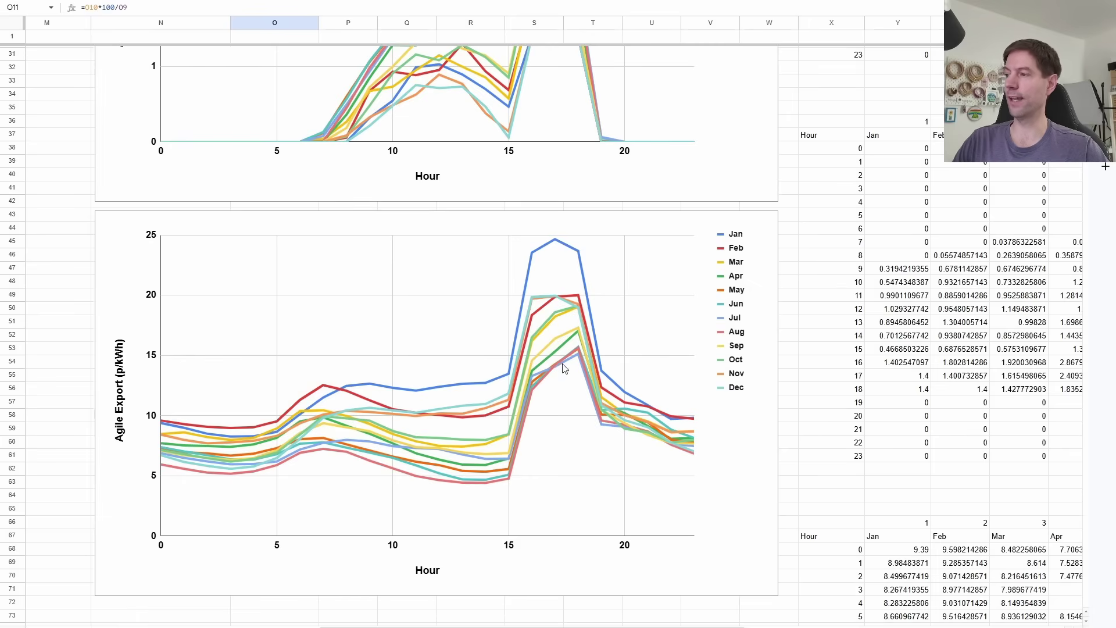
scroll(468, 301, "up", 10)
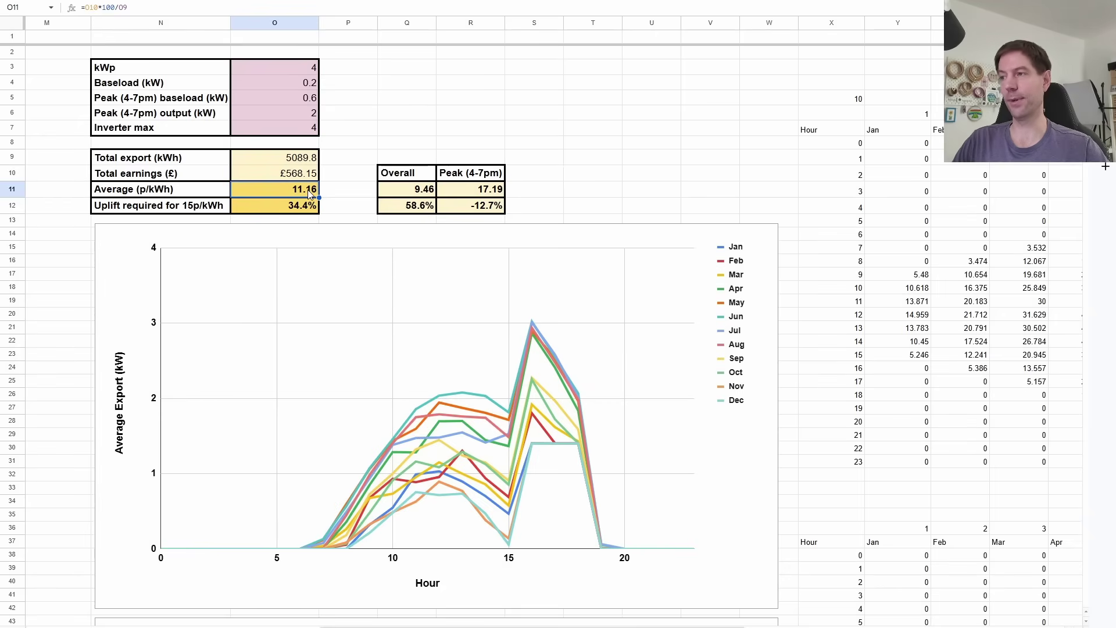
left_click(304, 113)
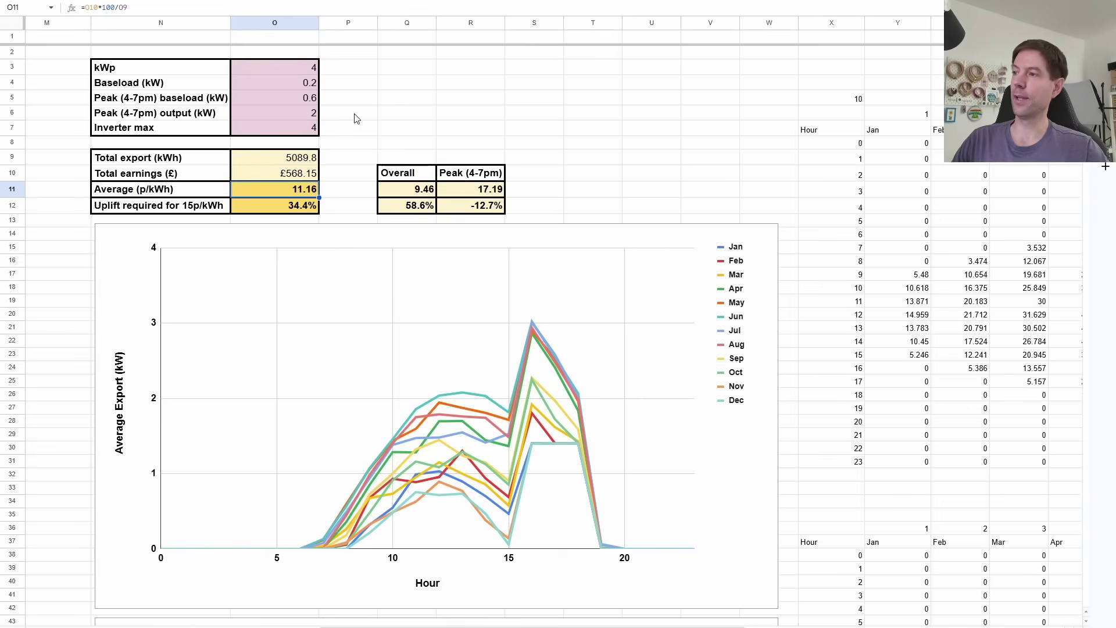
type("0")
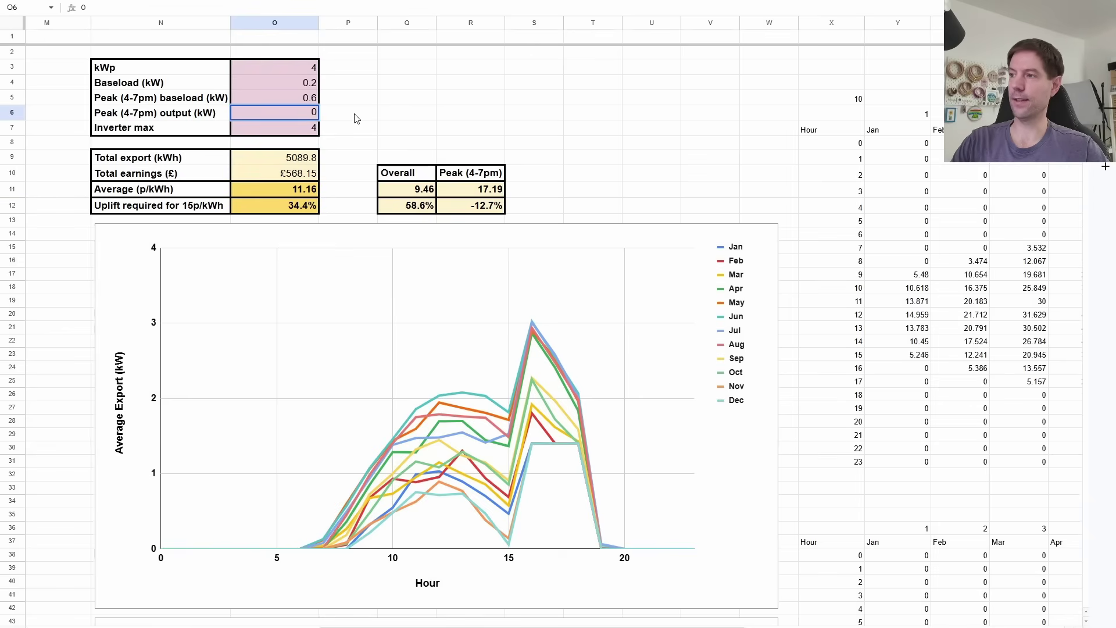
key("Return")
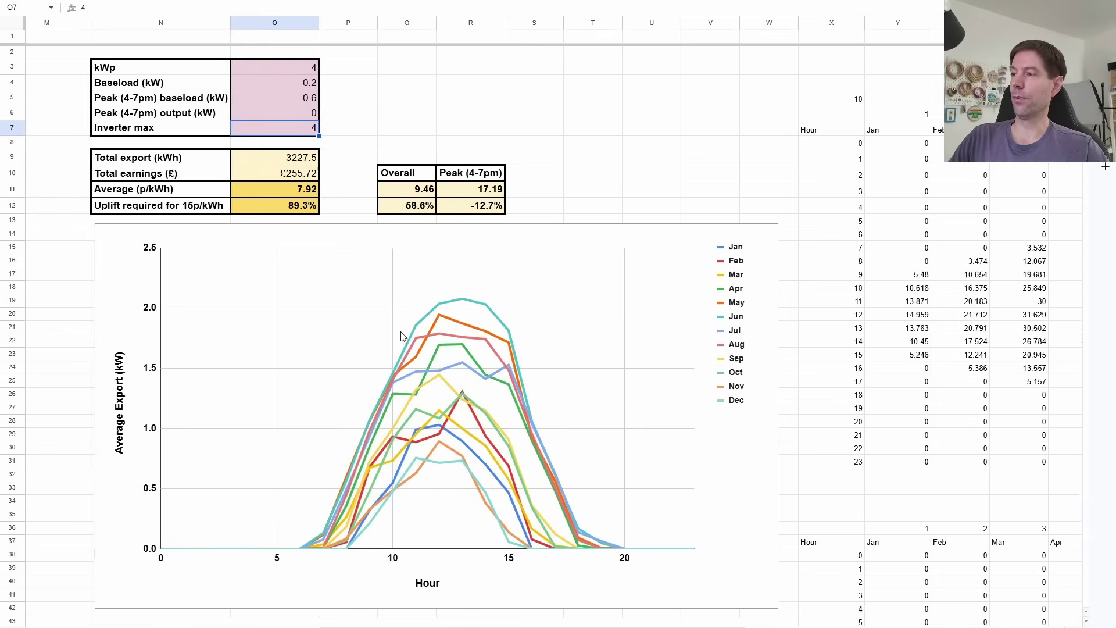
left_click(293, 193)
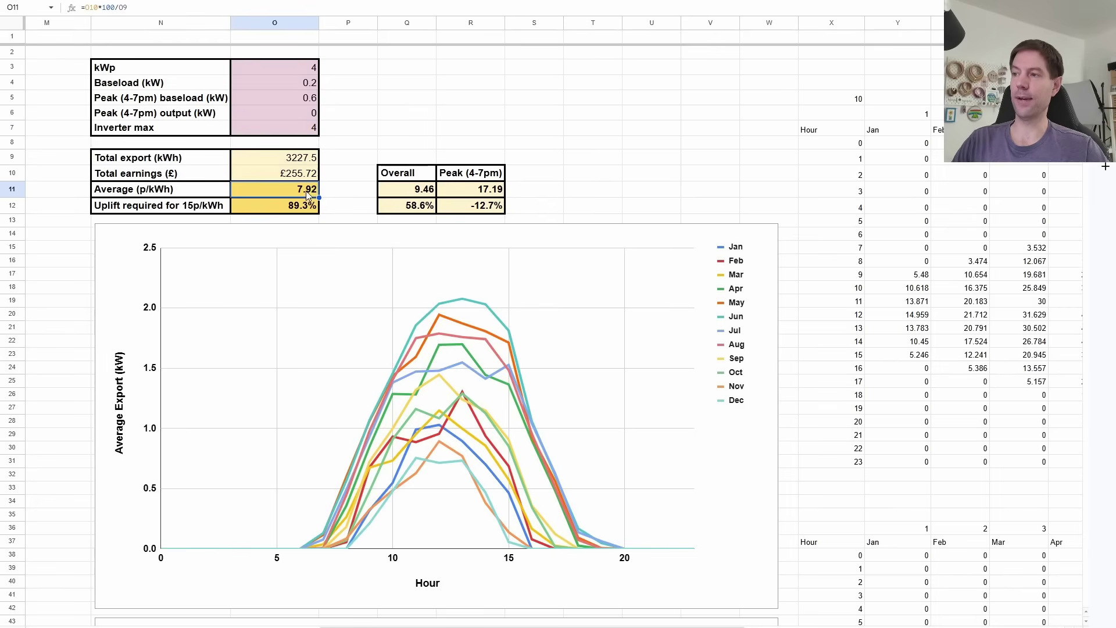
left_click(419, 193)
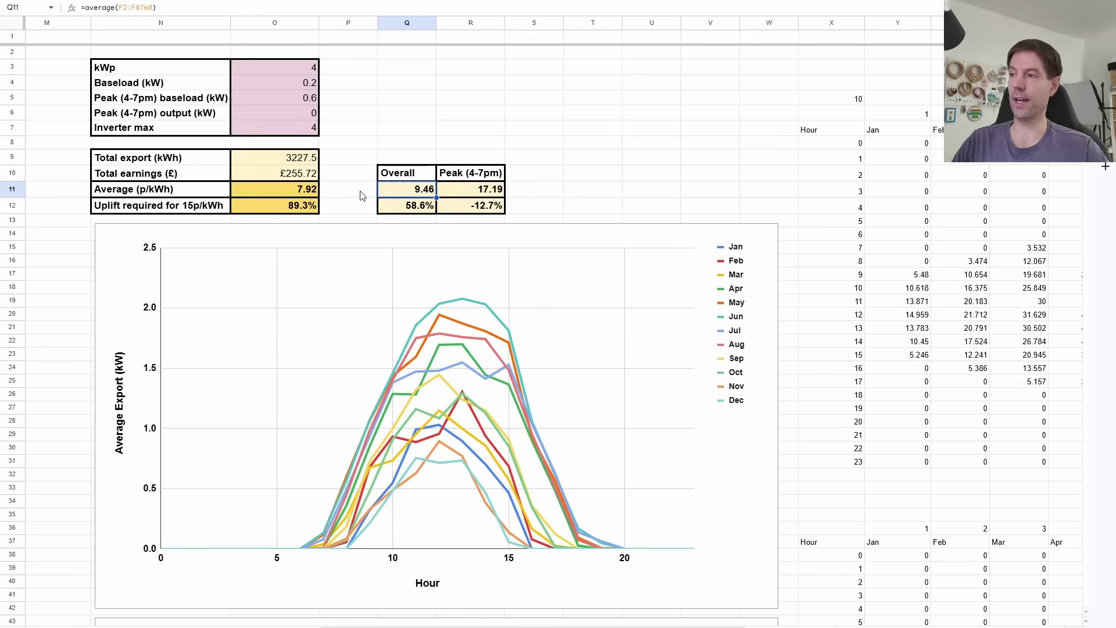
key("Left")
key("Left")
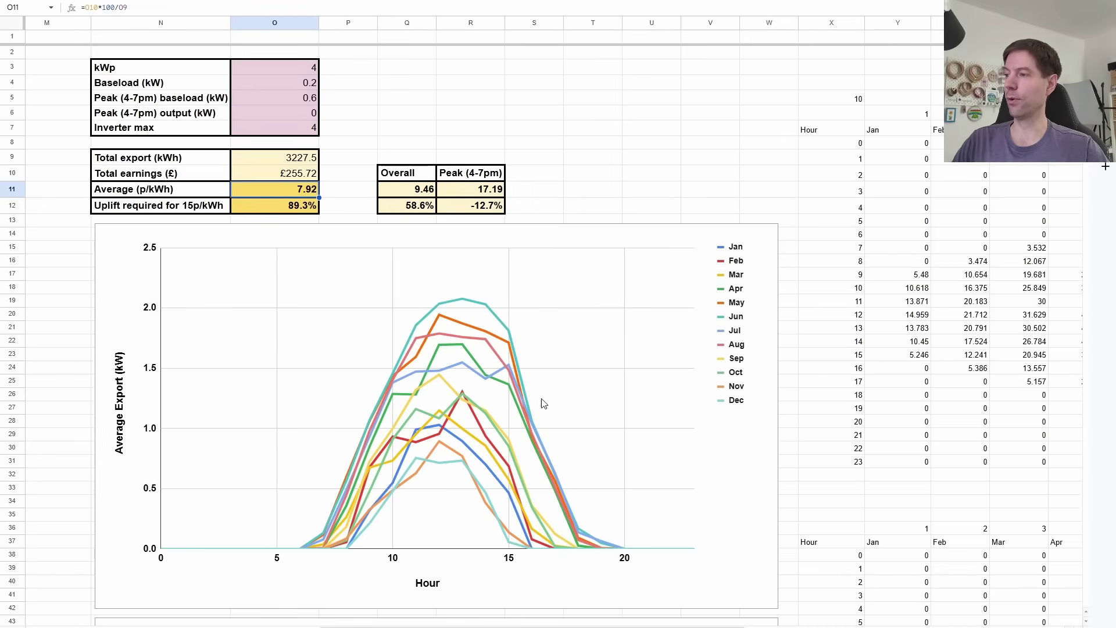
scroll(482, 343, "down", 3)
scroll(481, 343, "down", 7)
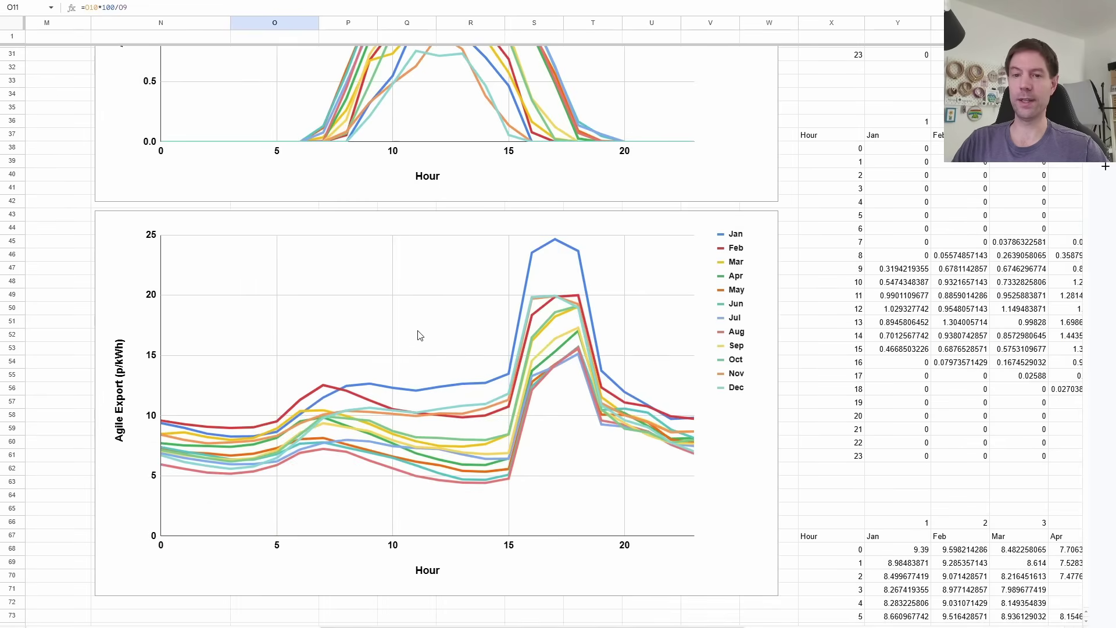
scroll(465, 323, "up", 10)
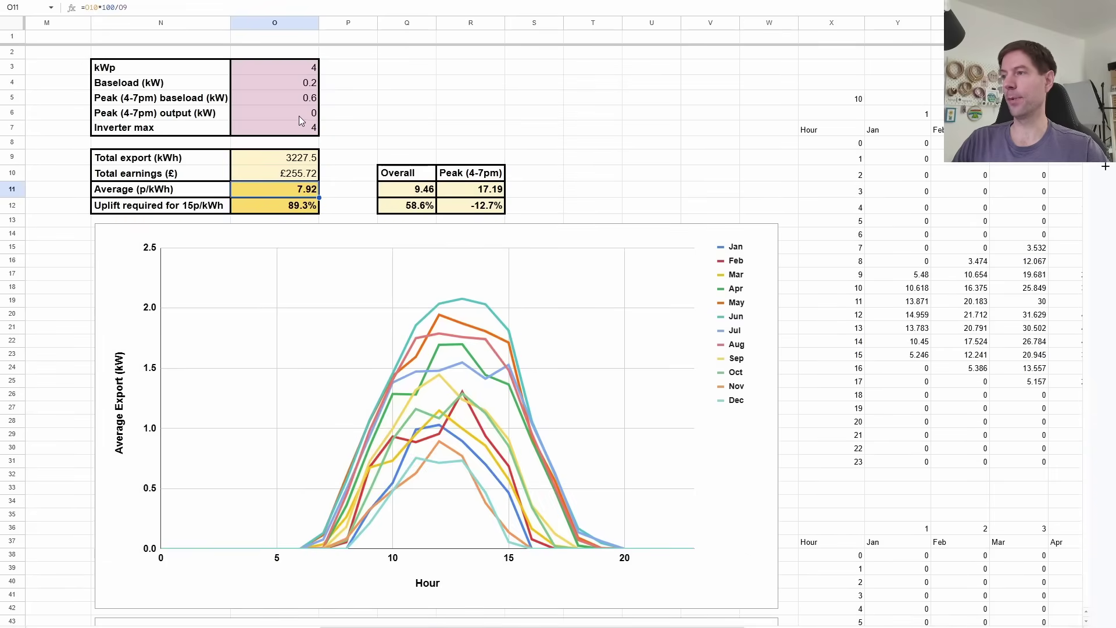
key("Up")
key("Up")
key("Up")
key("Up")
key("Up")
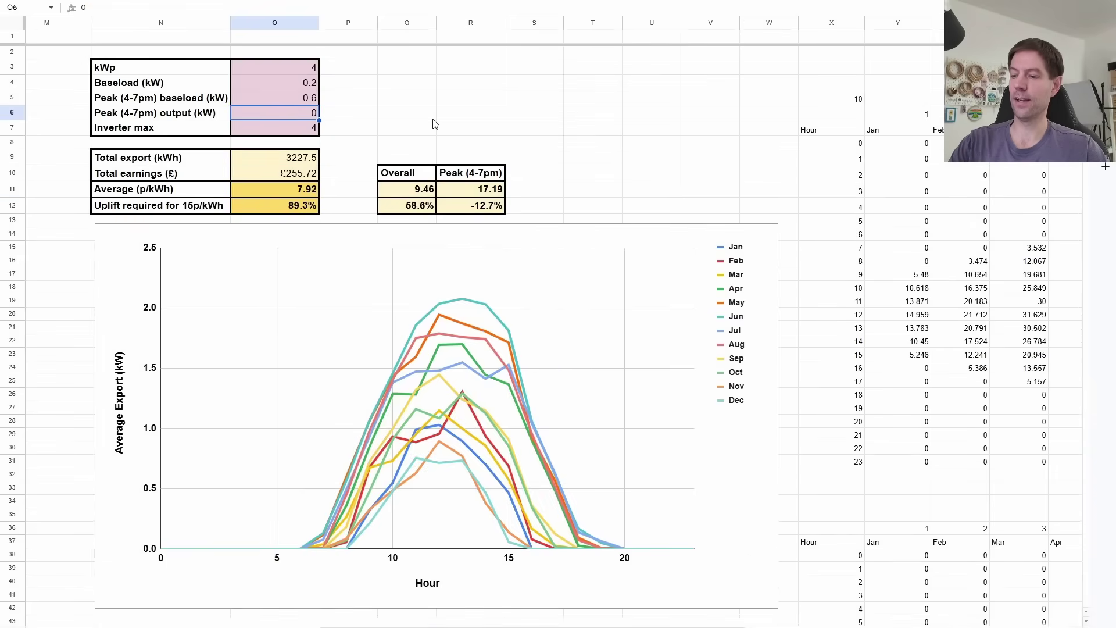
Step: Enter 3.6 as the peak output and review the average p/kWh and uplift formulas
type("3.6")
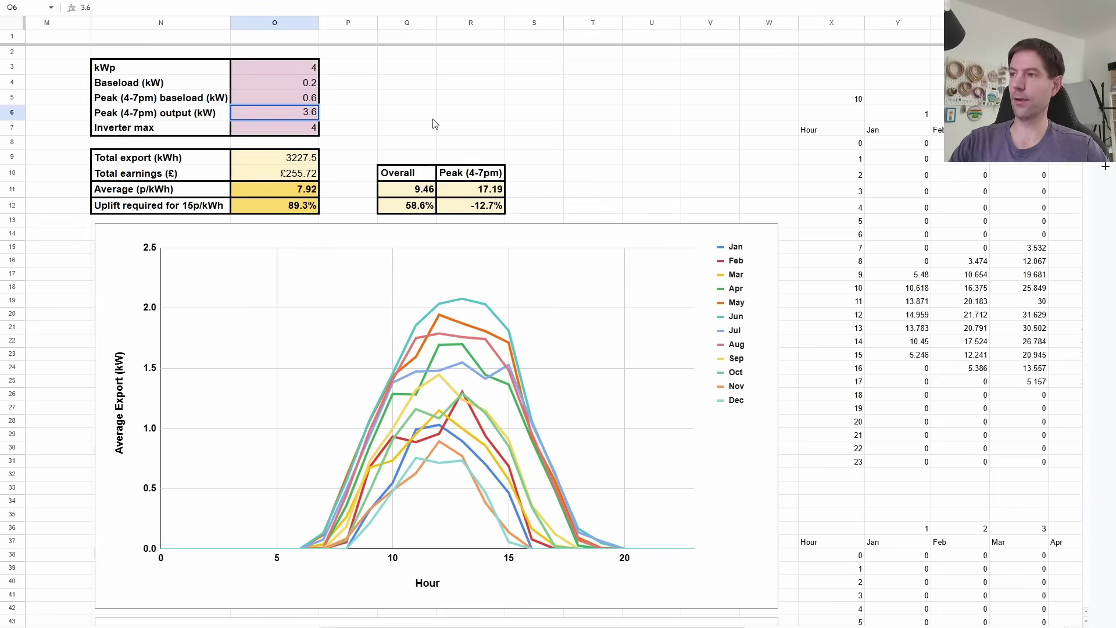
key("Return")
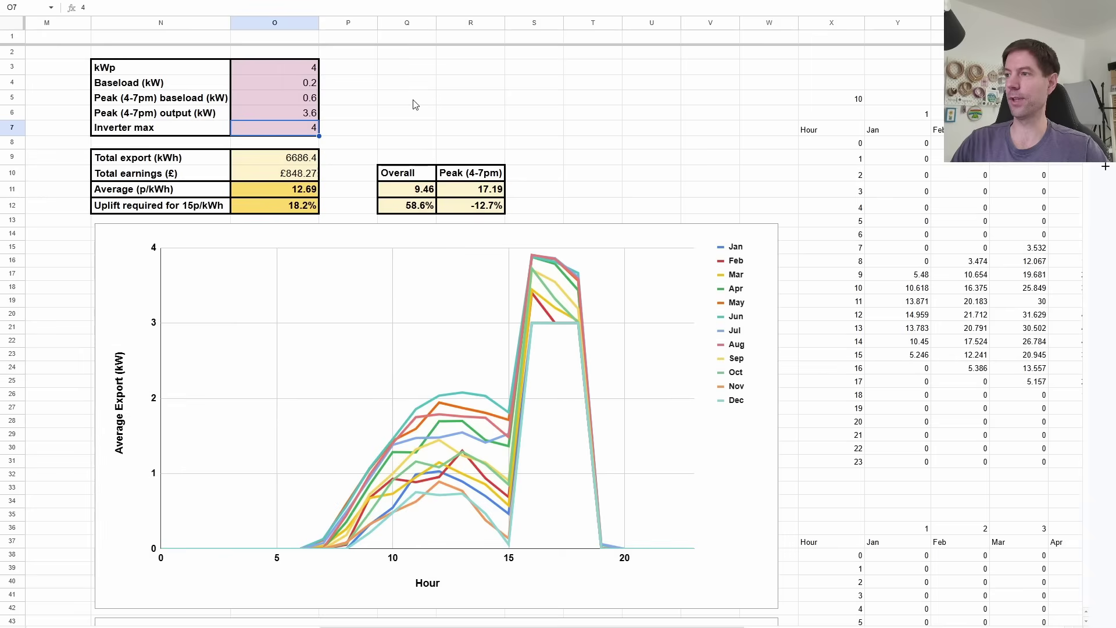
left_click(285, 196)
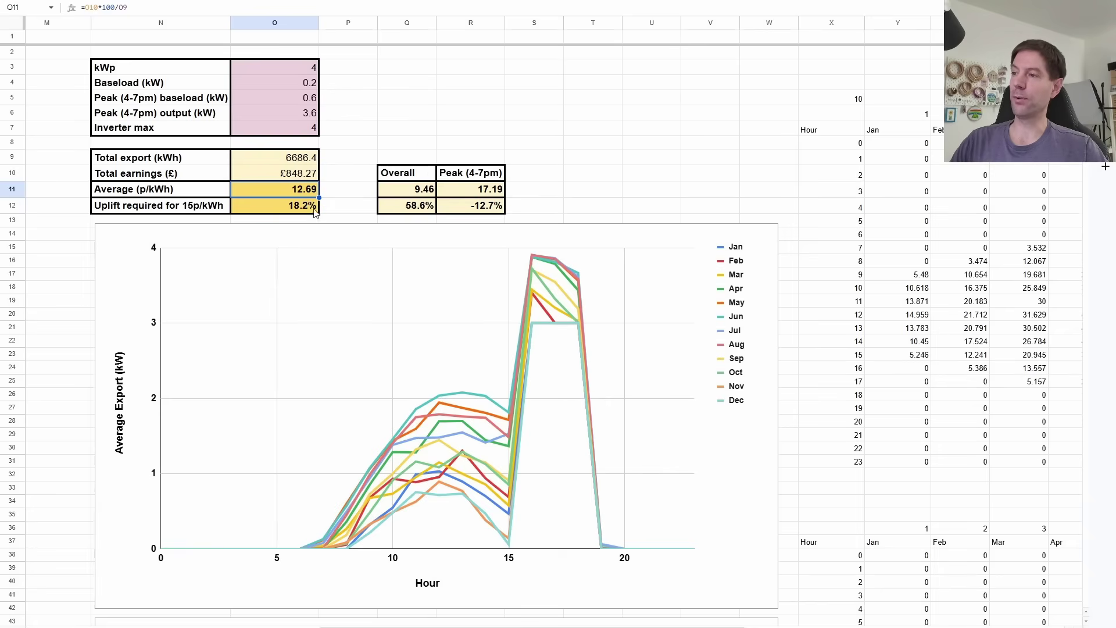
left_click(286, 210)
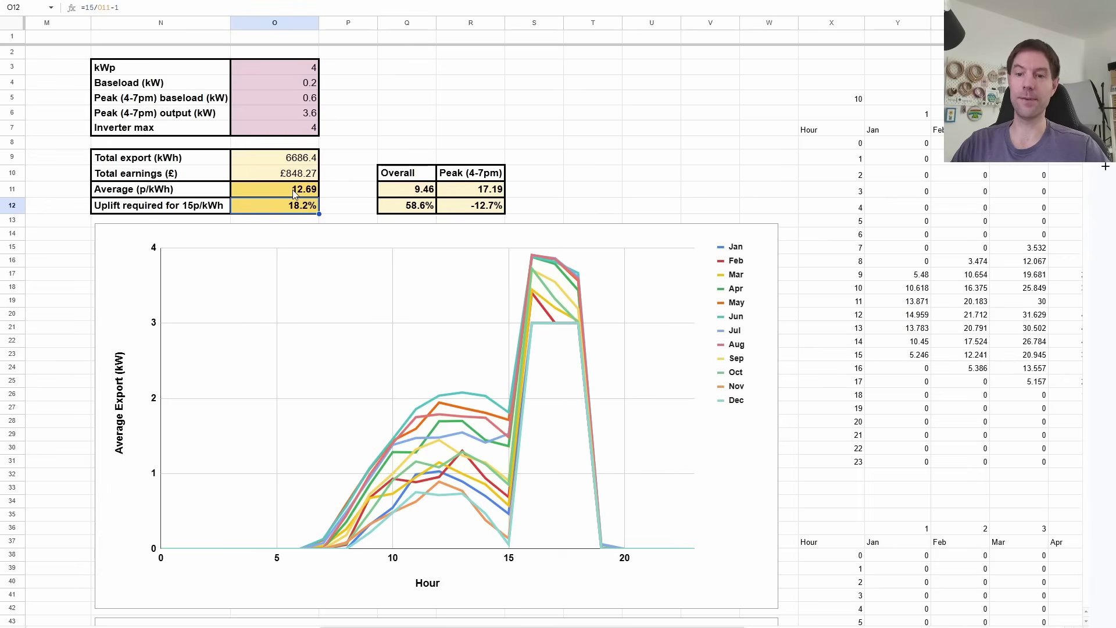
Step: Enter 2 as the peak 4–7pm output in O6
left_click(306, 116)
type("2")
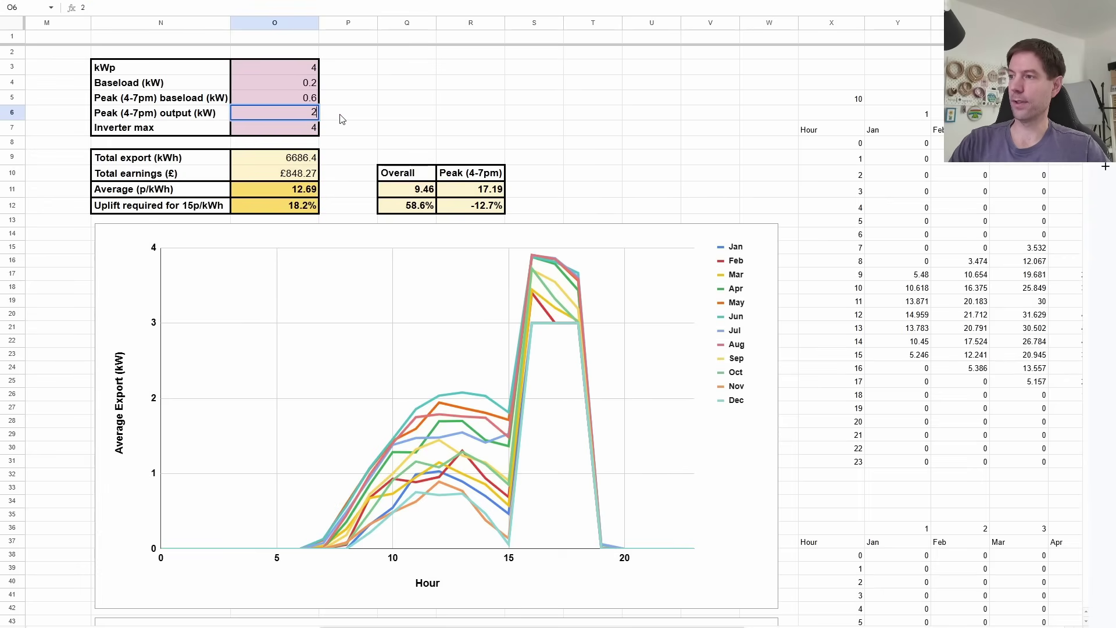
key("Return")
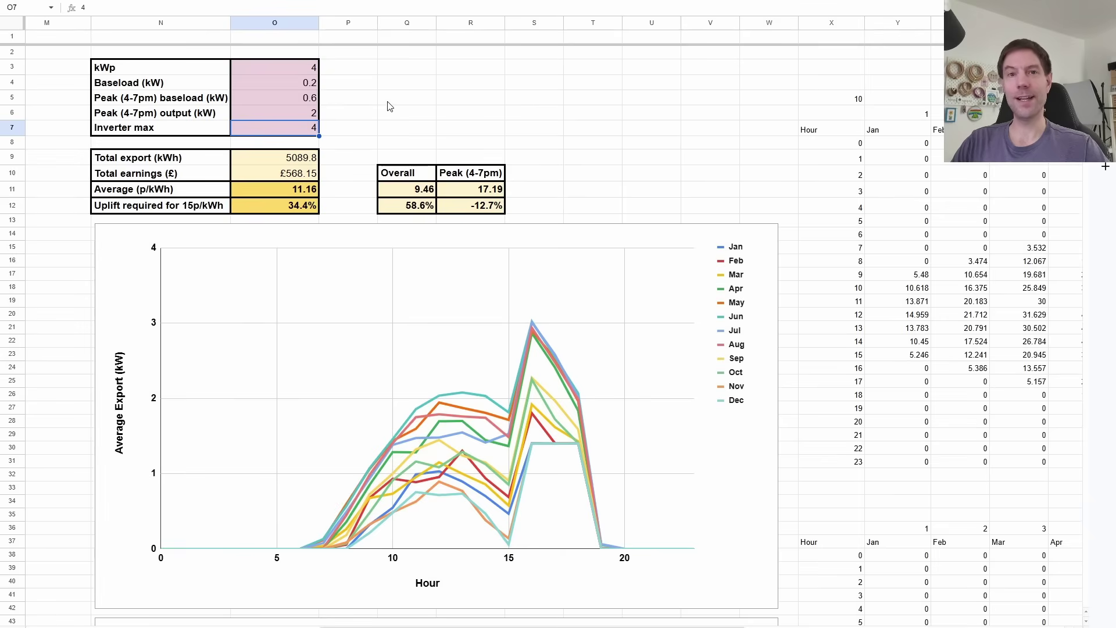
left_click(298, 69)
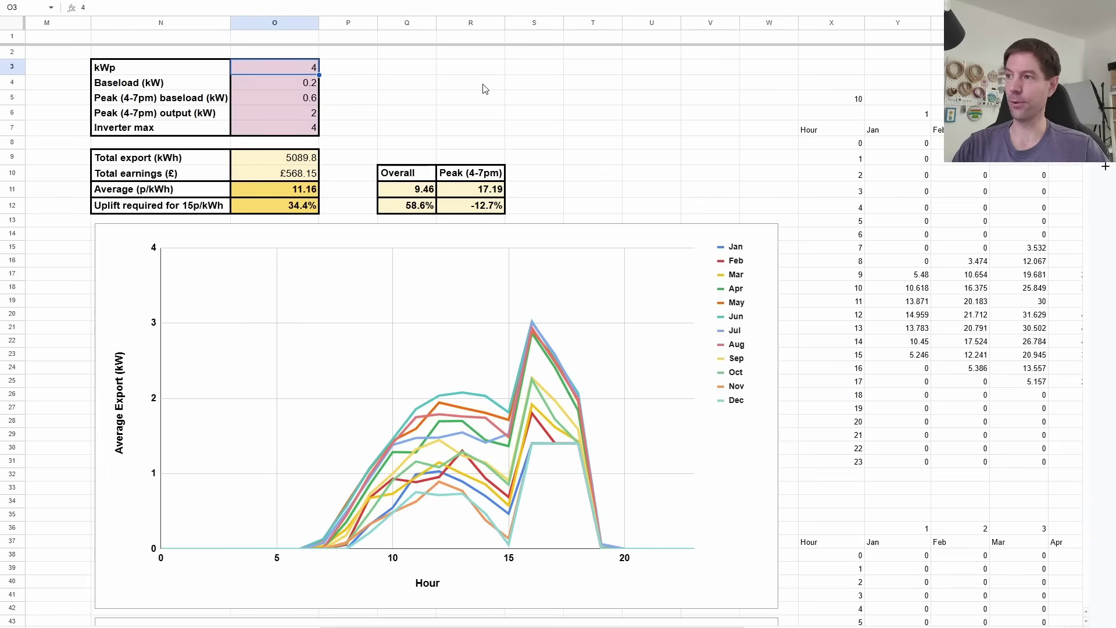
Step: Enter 0 as the kWp array size and check the 17.19p/kWh average
type("0")
key("Return")
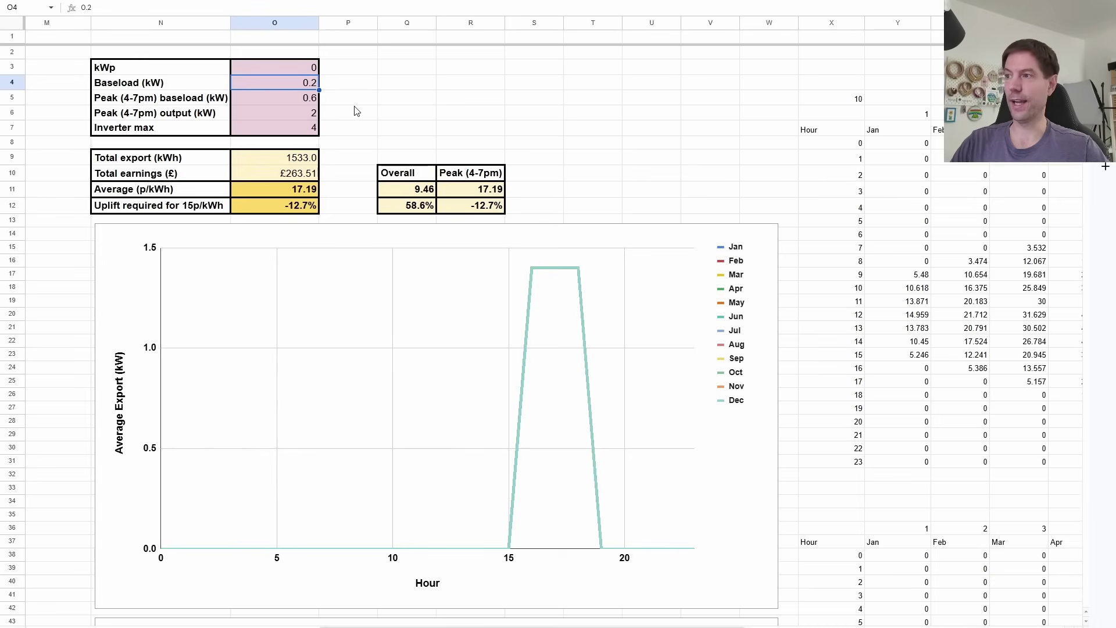
left_click(283, 192)
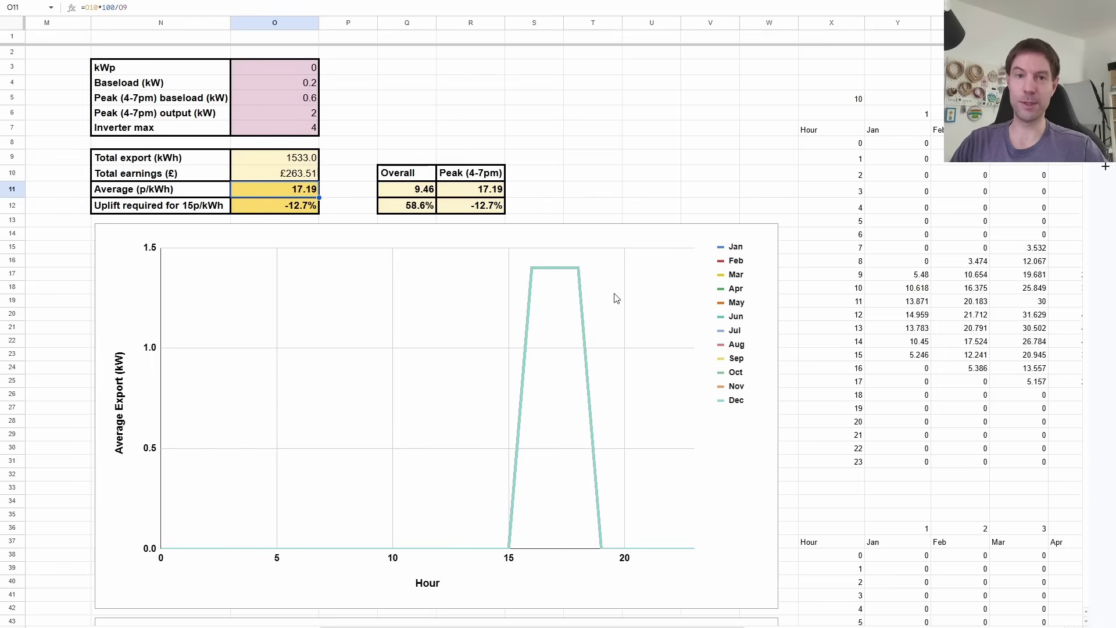
left_click(291, 67)
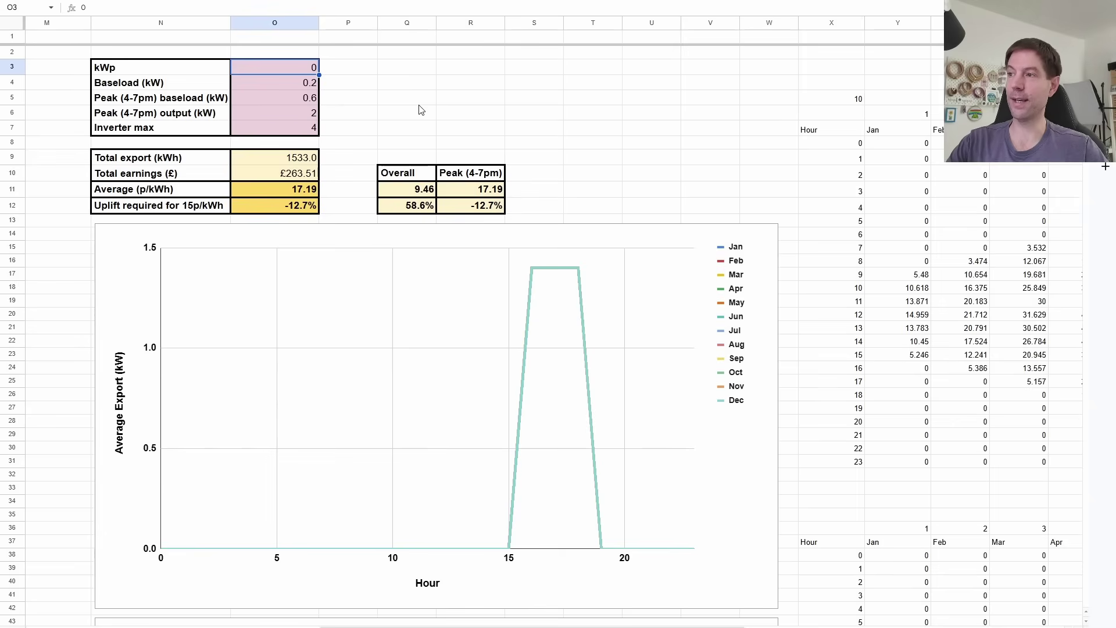
Step: Enter 6 for kWp and inverter max, then check the 10.40p average and 44.3% uplift
type("6")
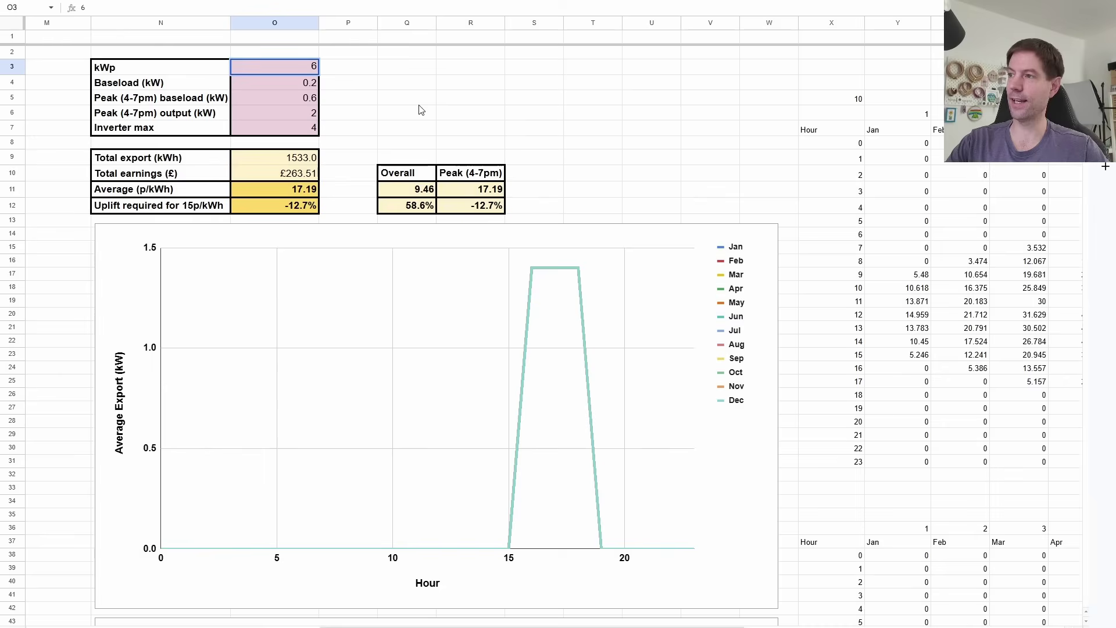
key("Return")
key("Down")
key("Down")
key("Down")
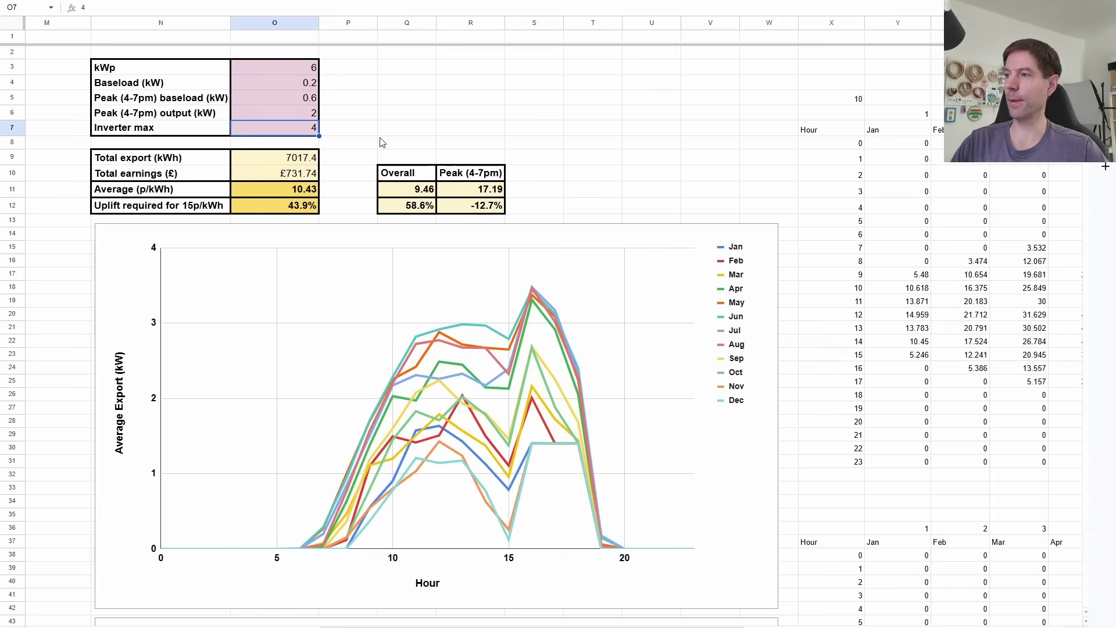
type("6")
key("Return")
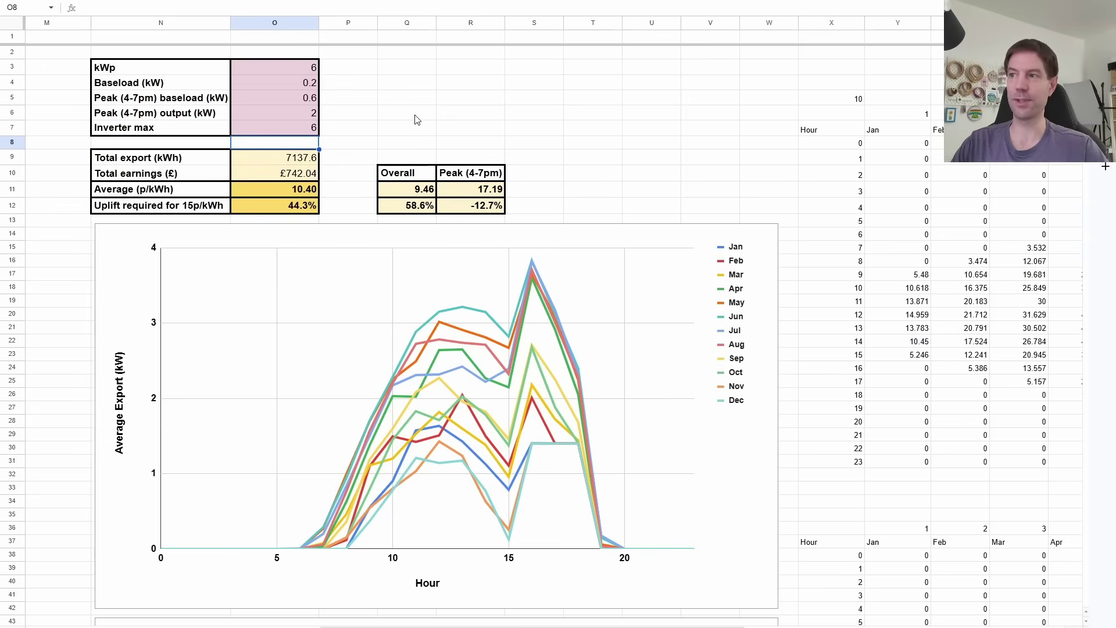
left_click(283, 195)
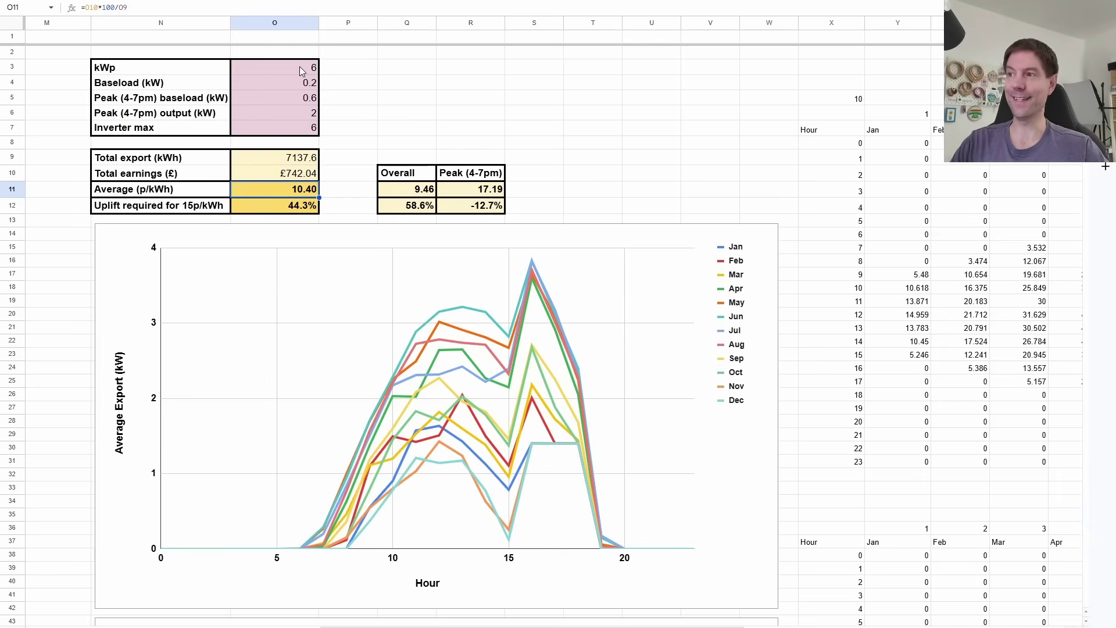
left_click(299, 209)
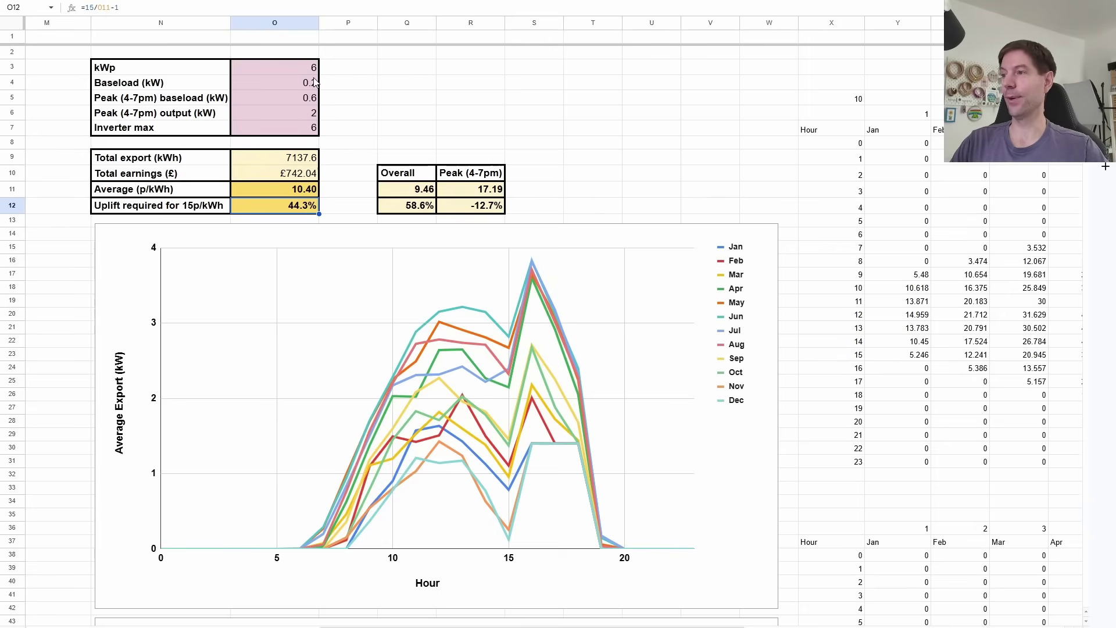
Step: Set kWp back to 4 and review the peak output and 34.4% uplift figures
key("Up")
key("Up")
key("Up")
key("Up")
key("Up")
key("Up")
key("Up")
key("Up")
key("Up")
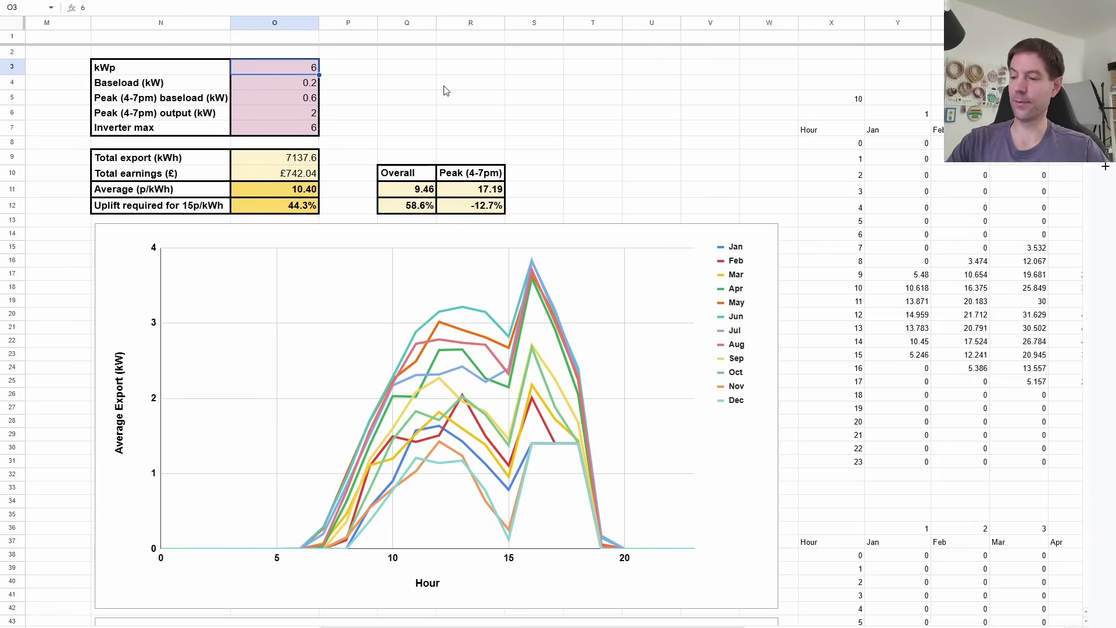
type("4")
key("Return")
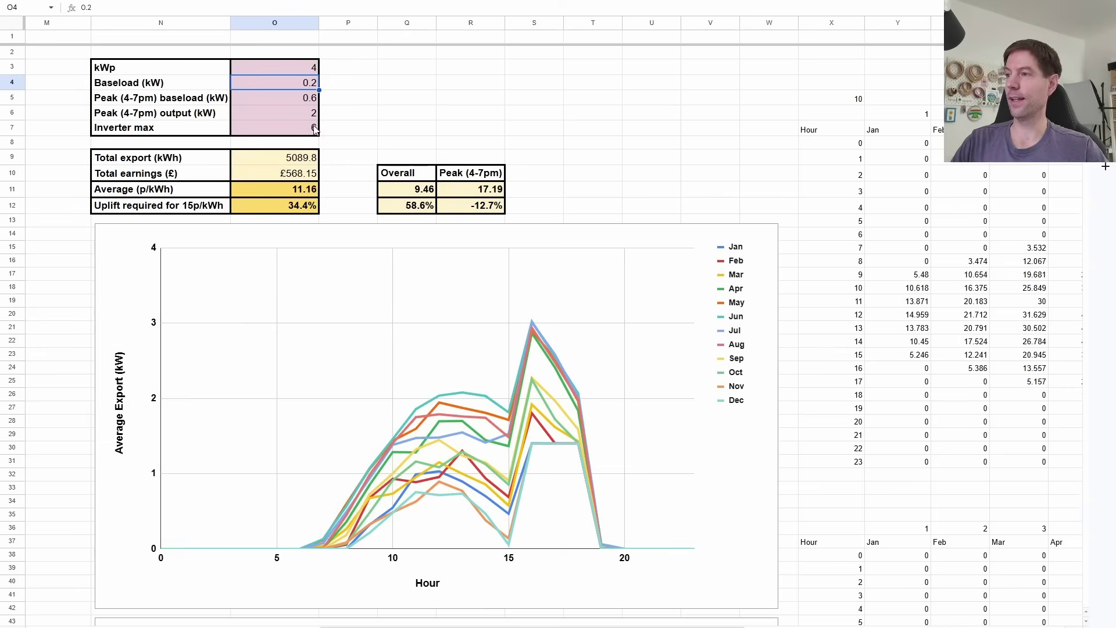
left_click(305, 113)
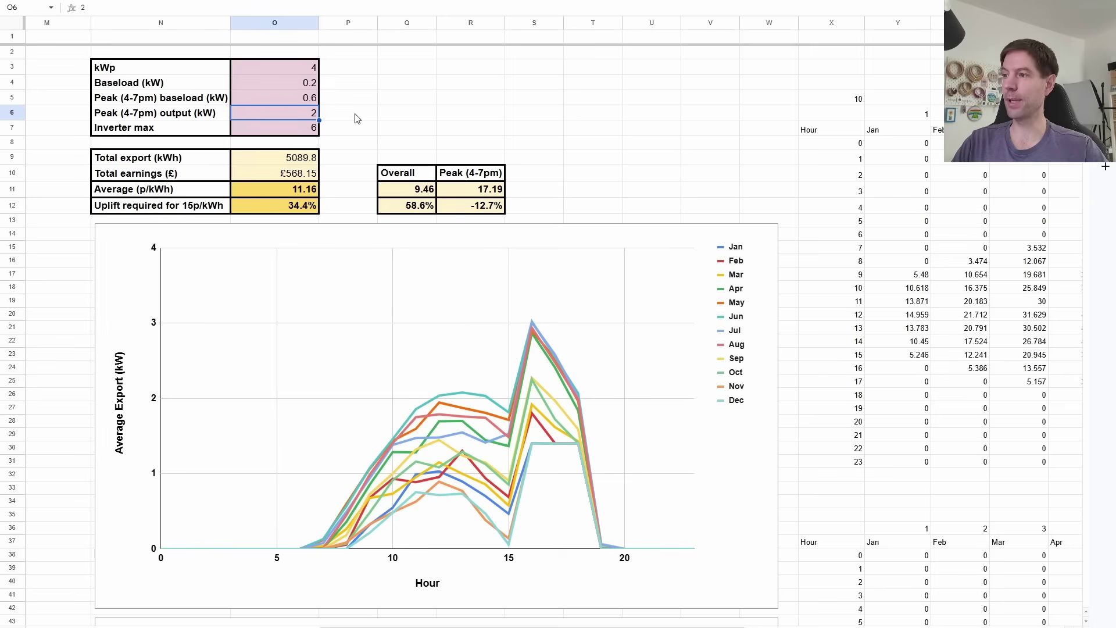
left_click(303, 205)
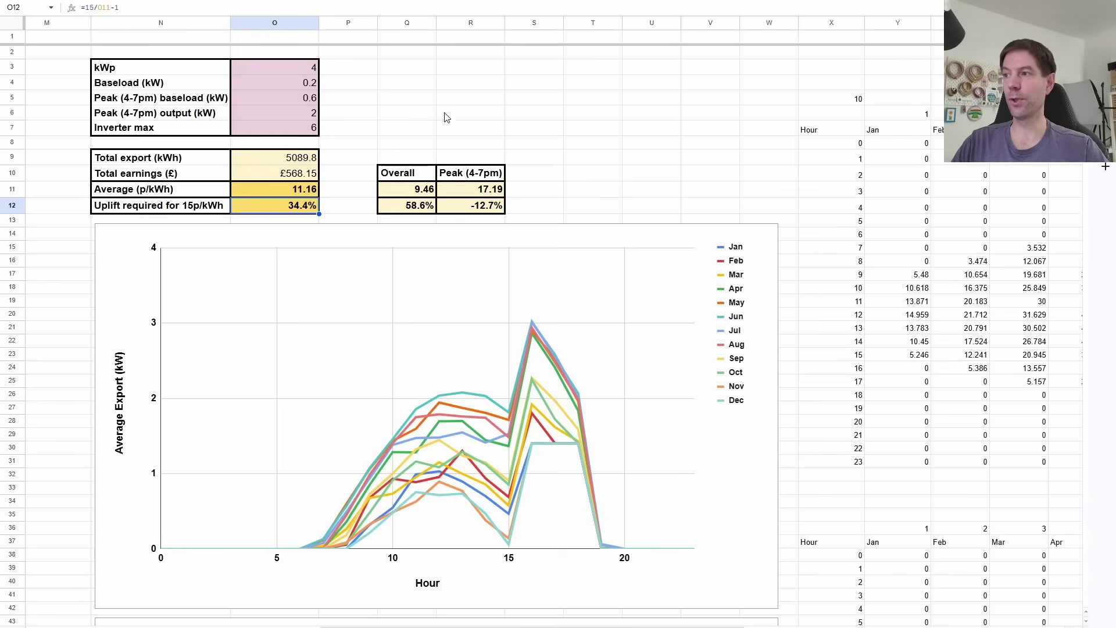
Step: Enter 8 for kWp and inverter max, then check the 50.4% uplift figure
left_click(293, 65)
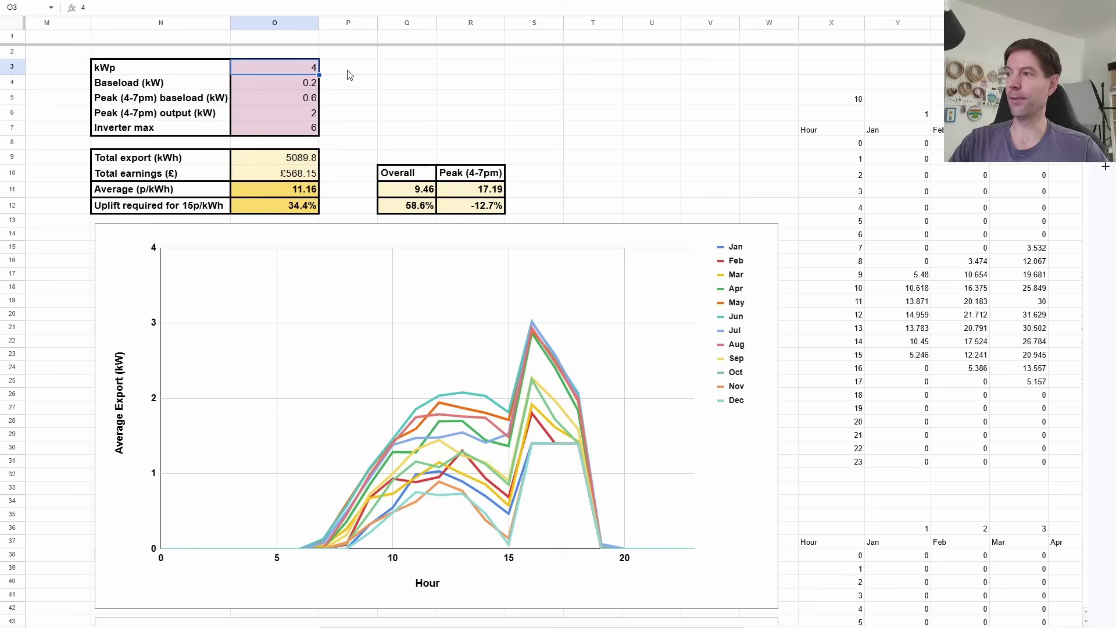
type("8")
key("Return")
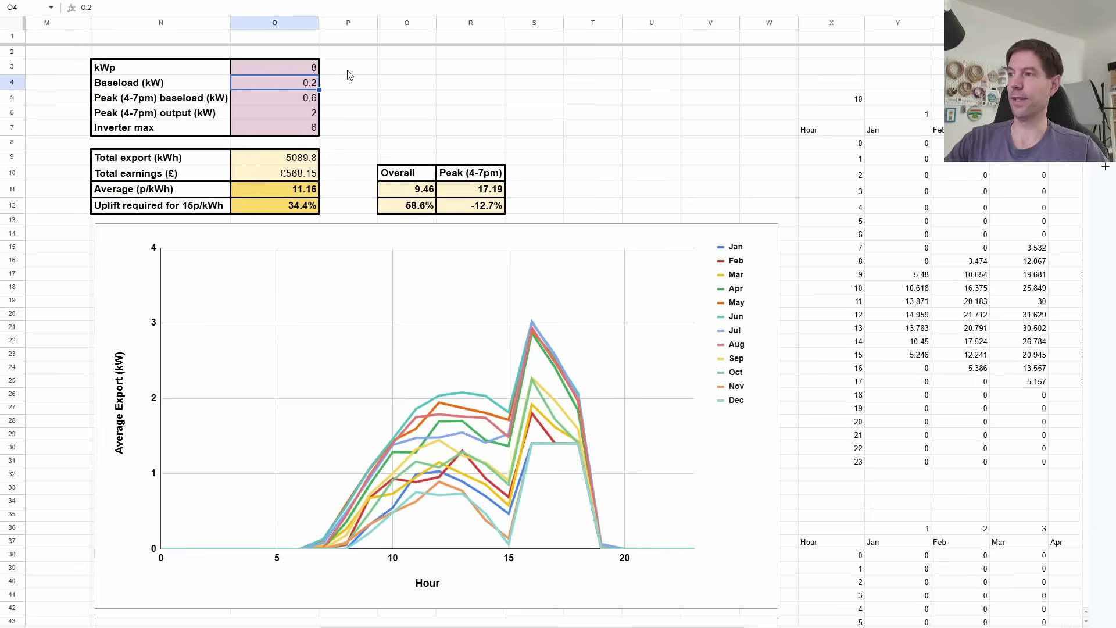
left_click(306, 133)
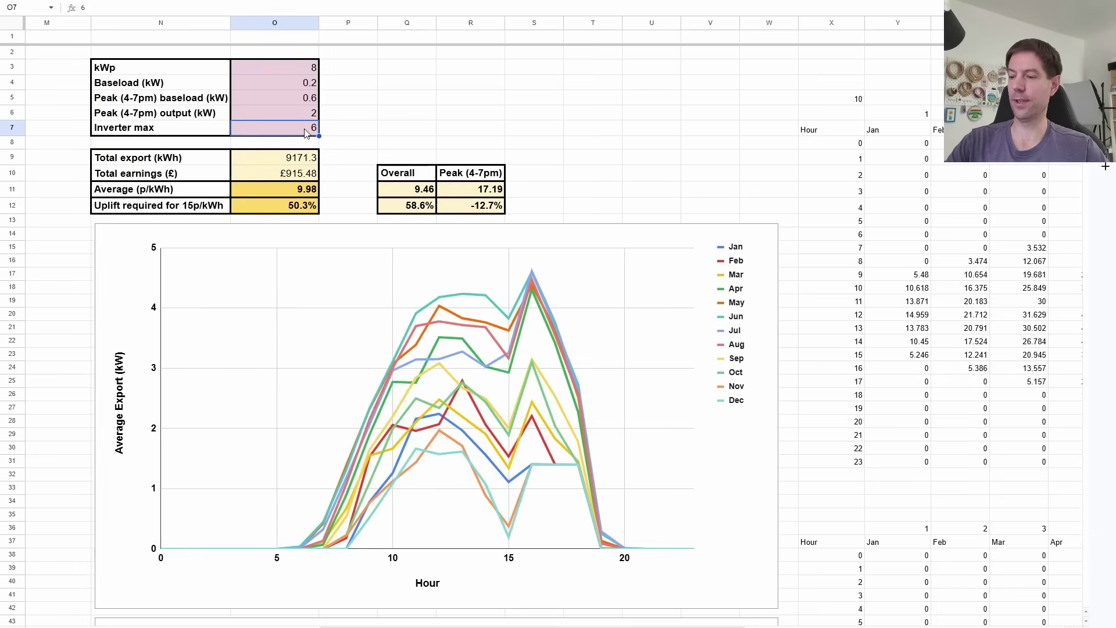
type("8")
key("Return")
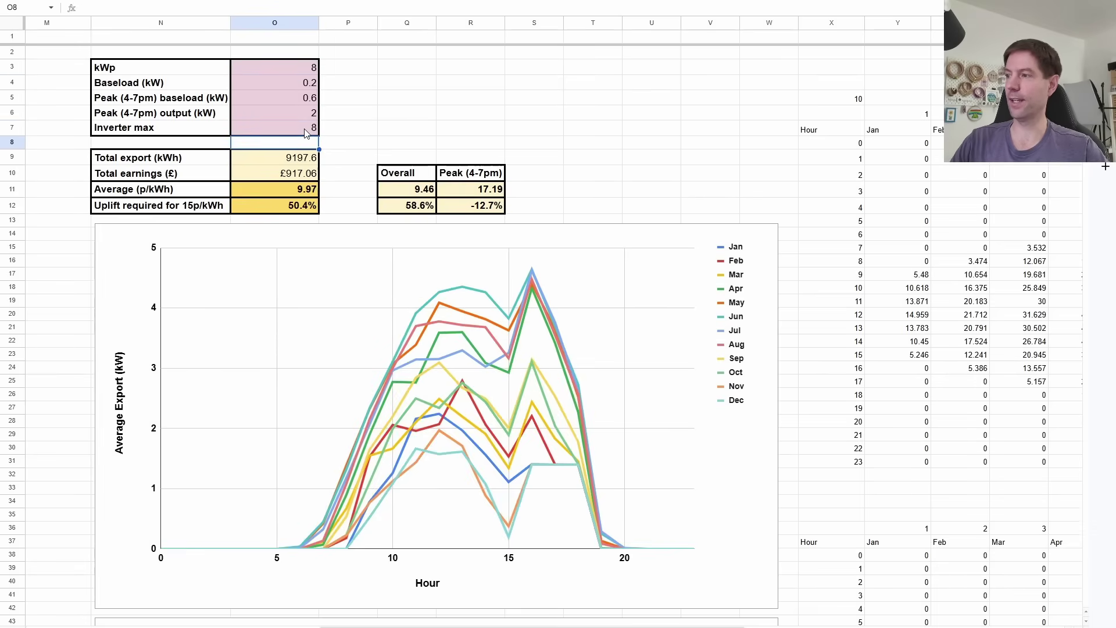
left_click(293, 210)
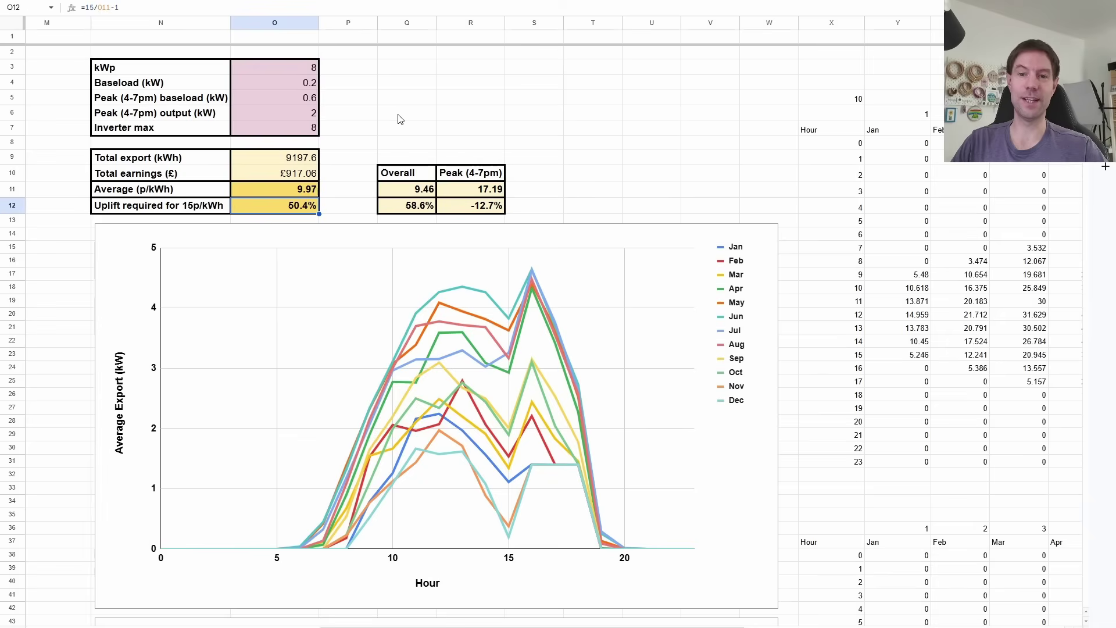